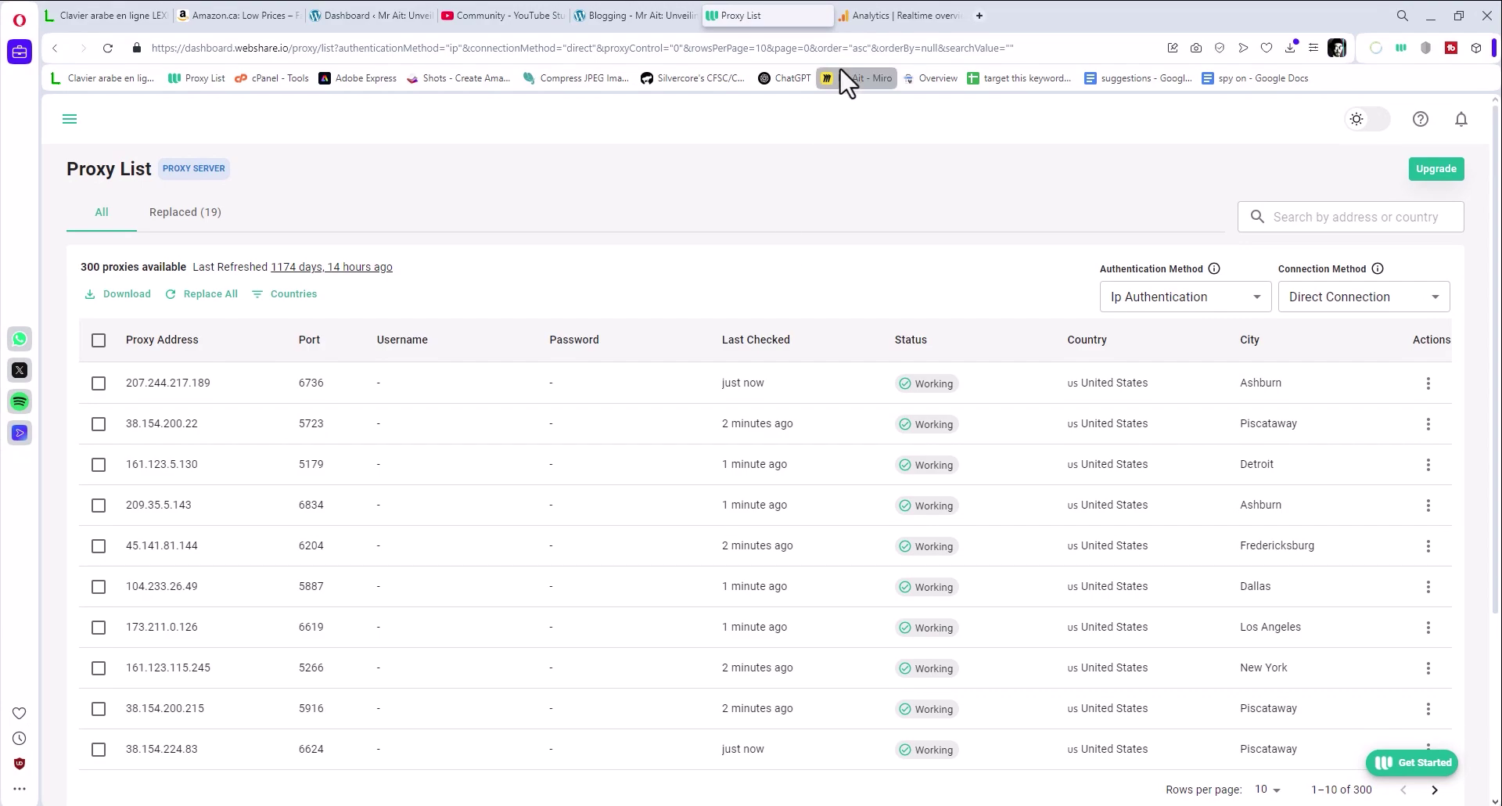
Check the active users in the last 5 minutes in the Google Analytics realtime overview, and minimize the browser.
click(868, 15)
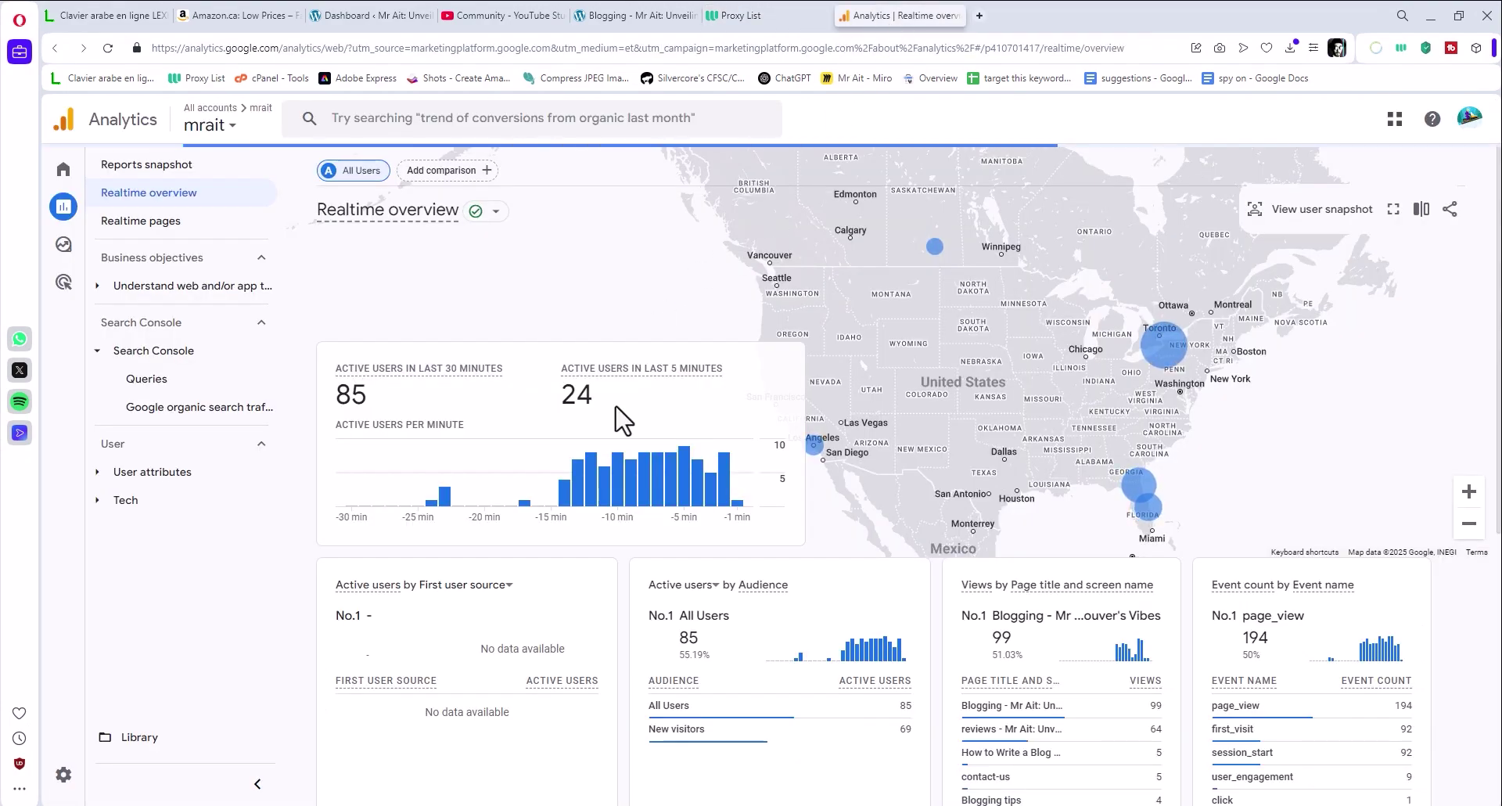
double_click(579, 395)
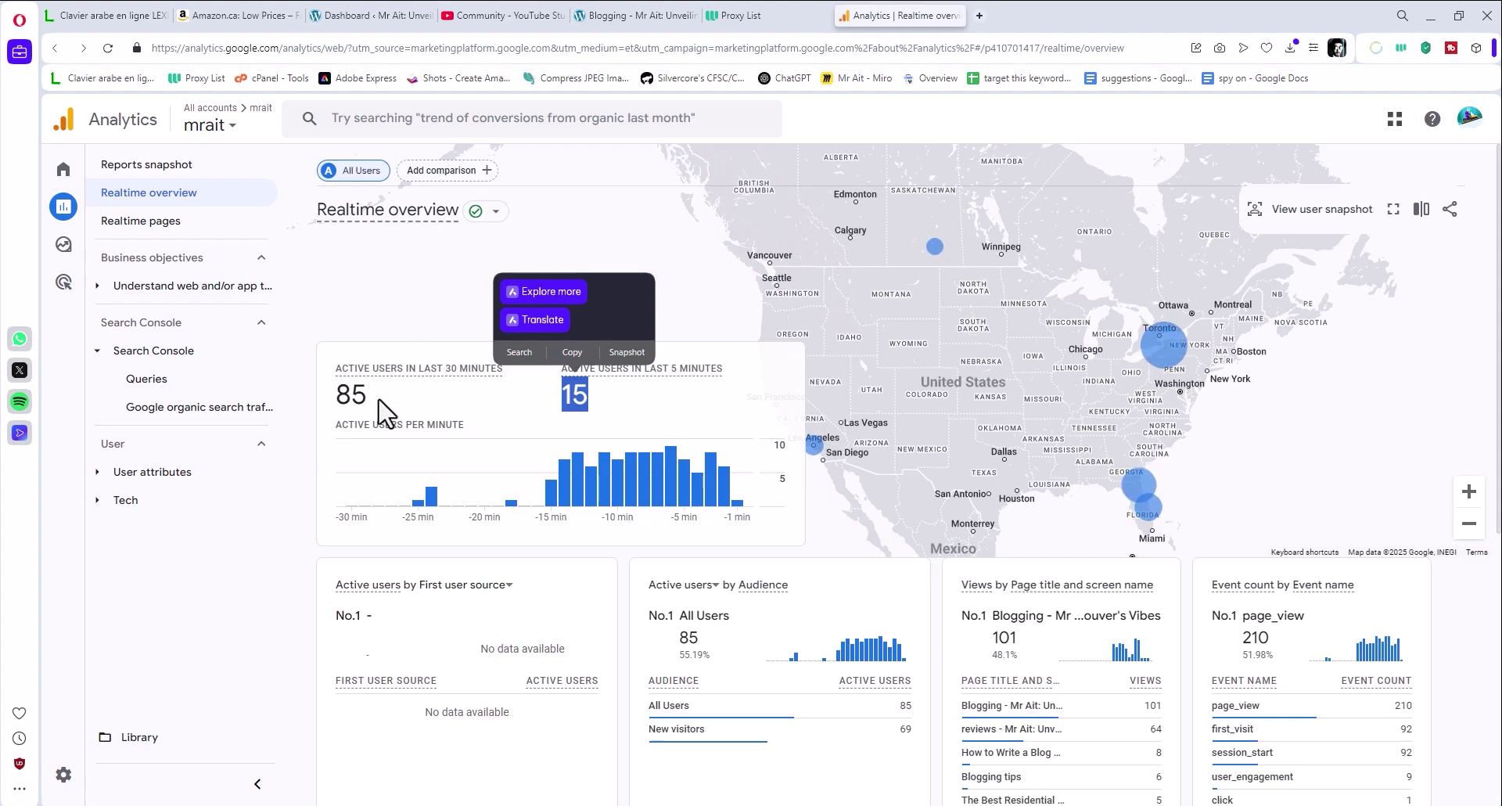
click(1430, 16)
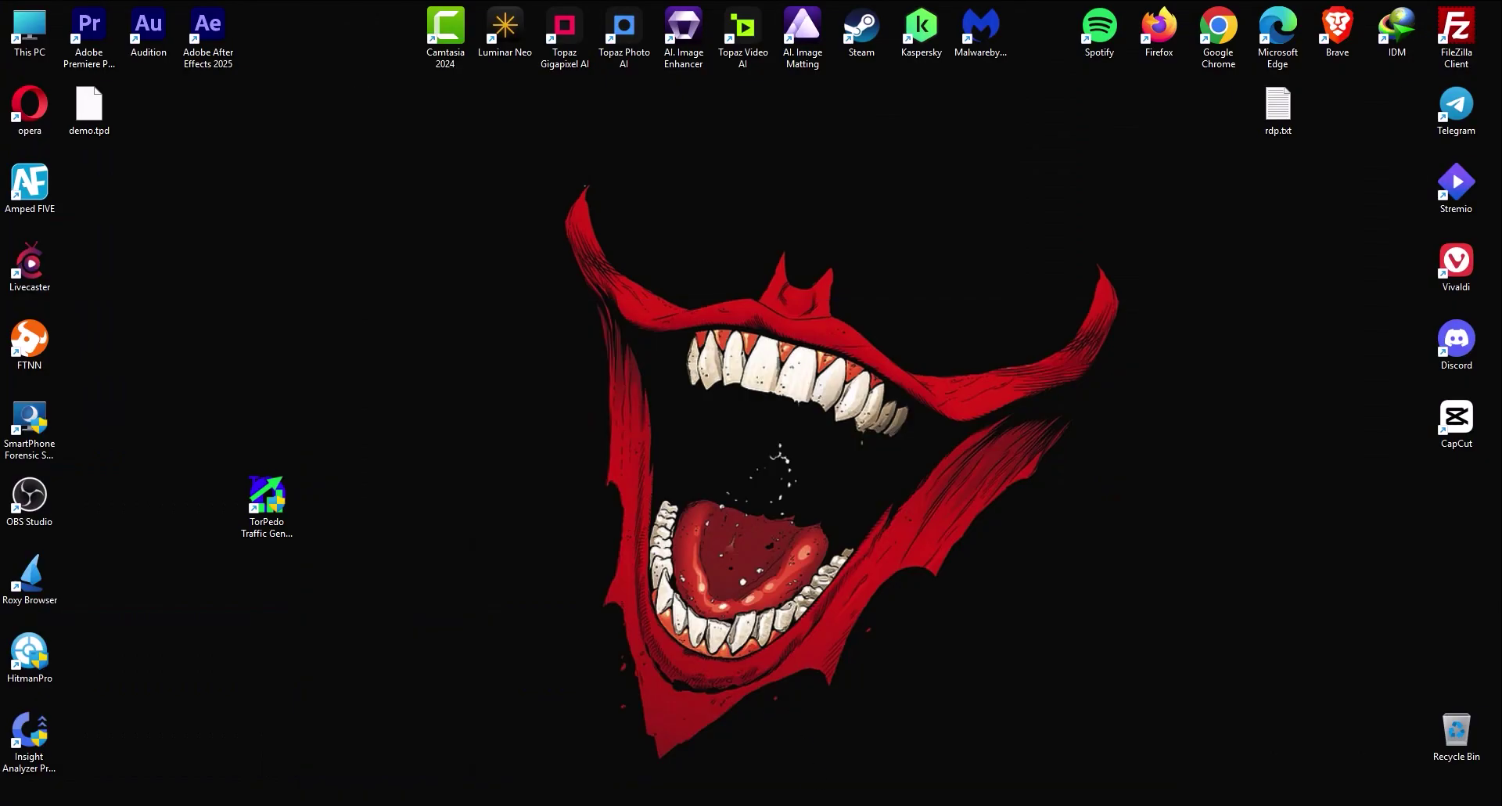
Check the running TorPedo Traffic Generator windows in the remote desktop session and revisit the Analytics realtime overview.
key(alt+Tab)
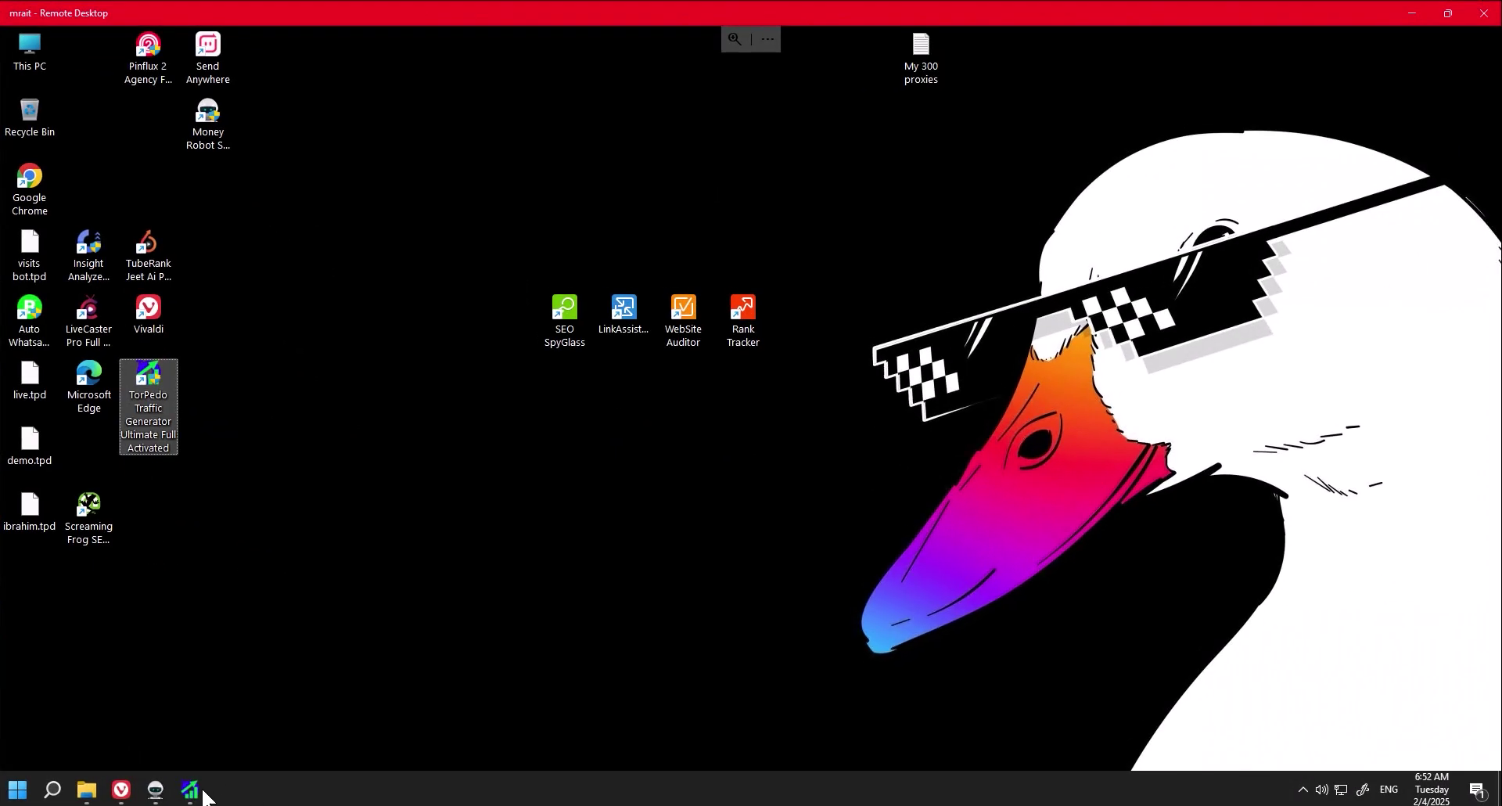
click(200, 791)
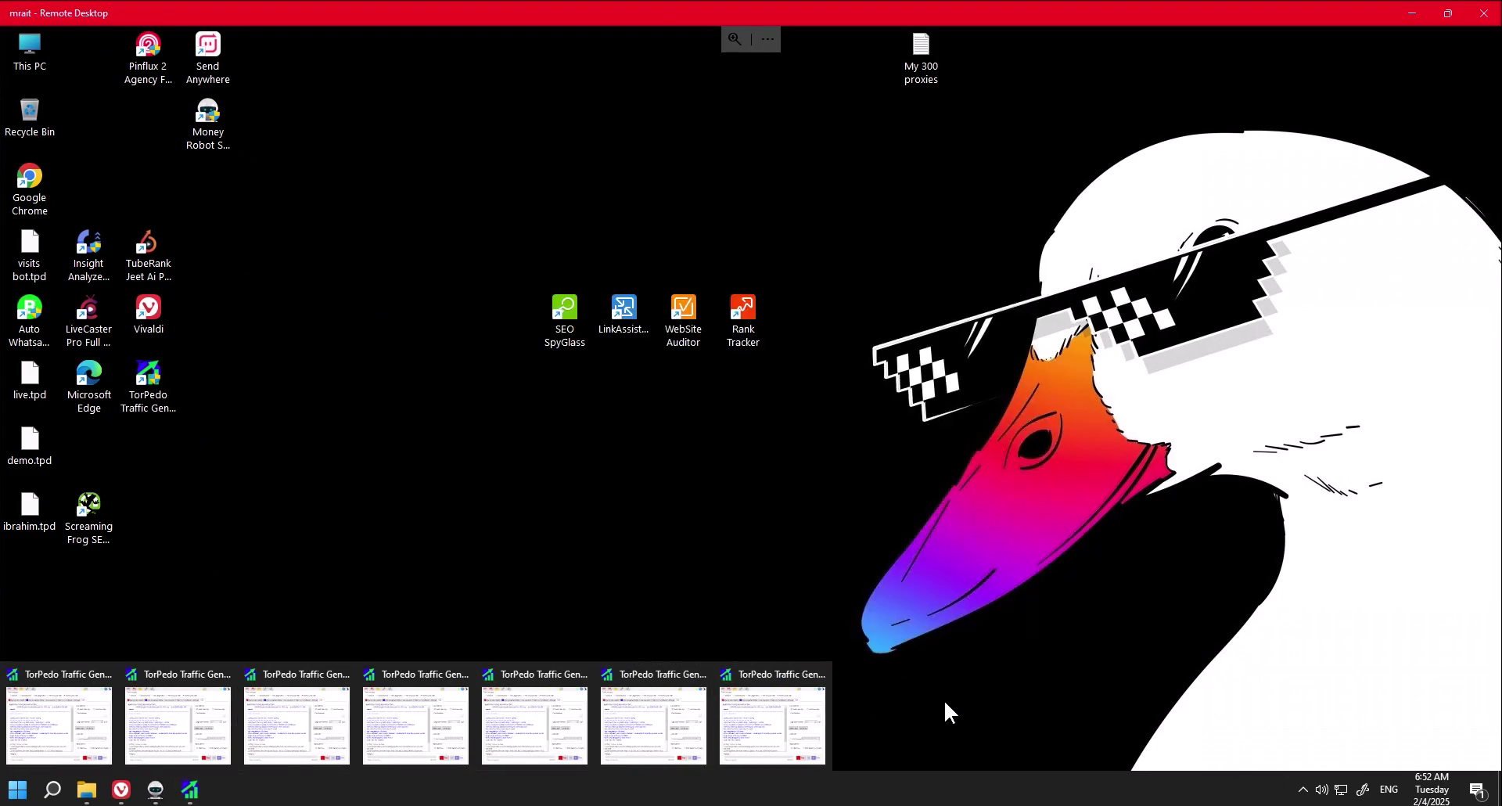
click(1408, 13)
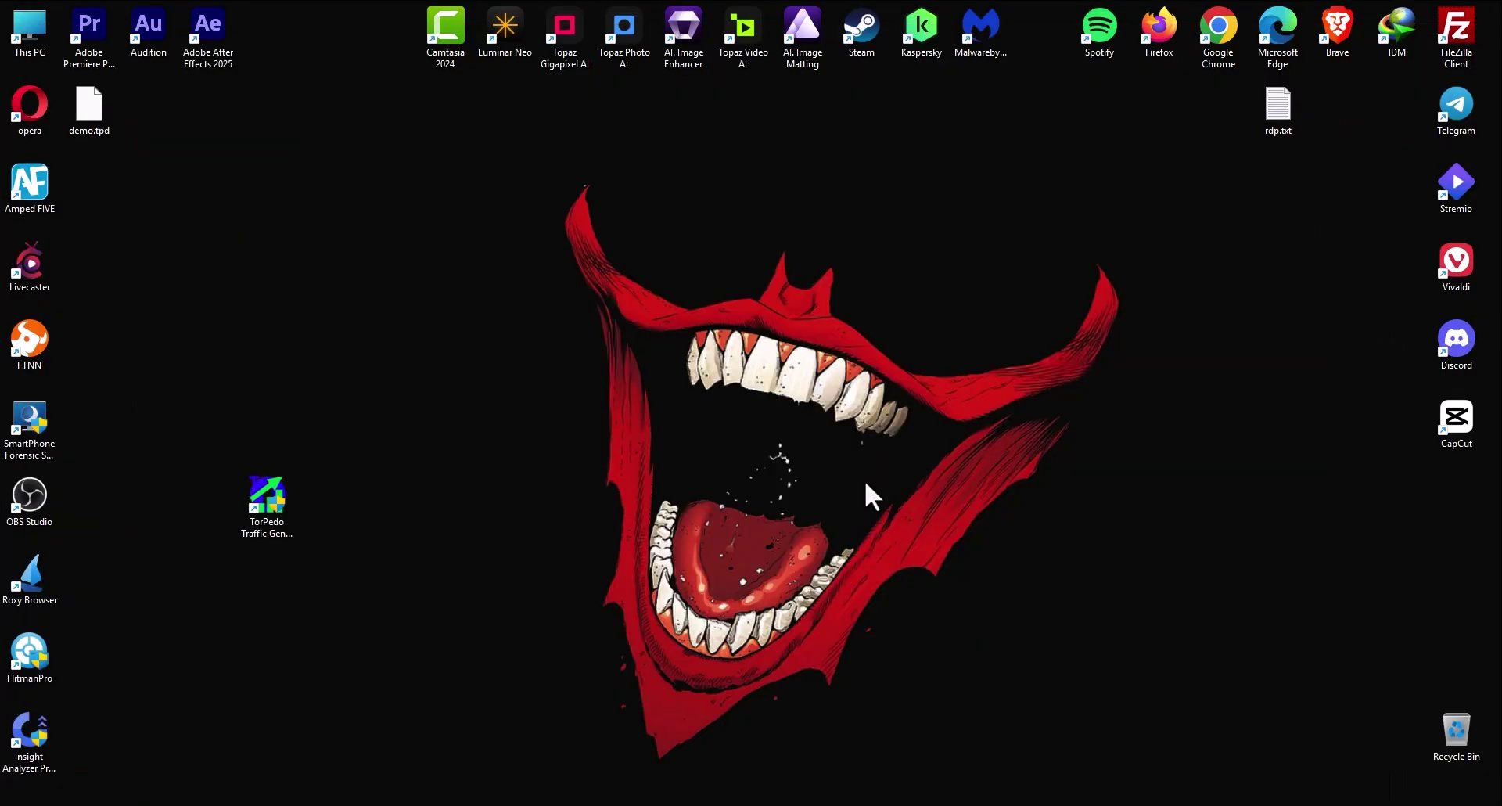
key(alt+Tab)
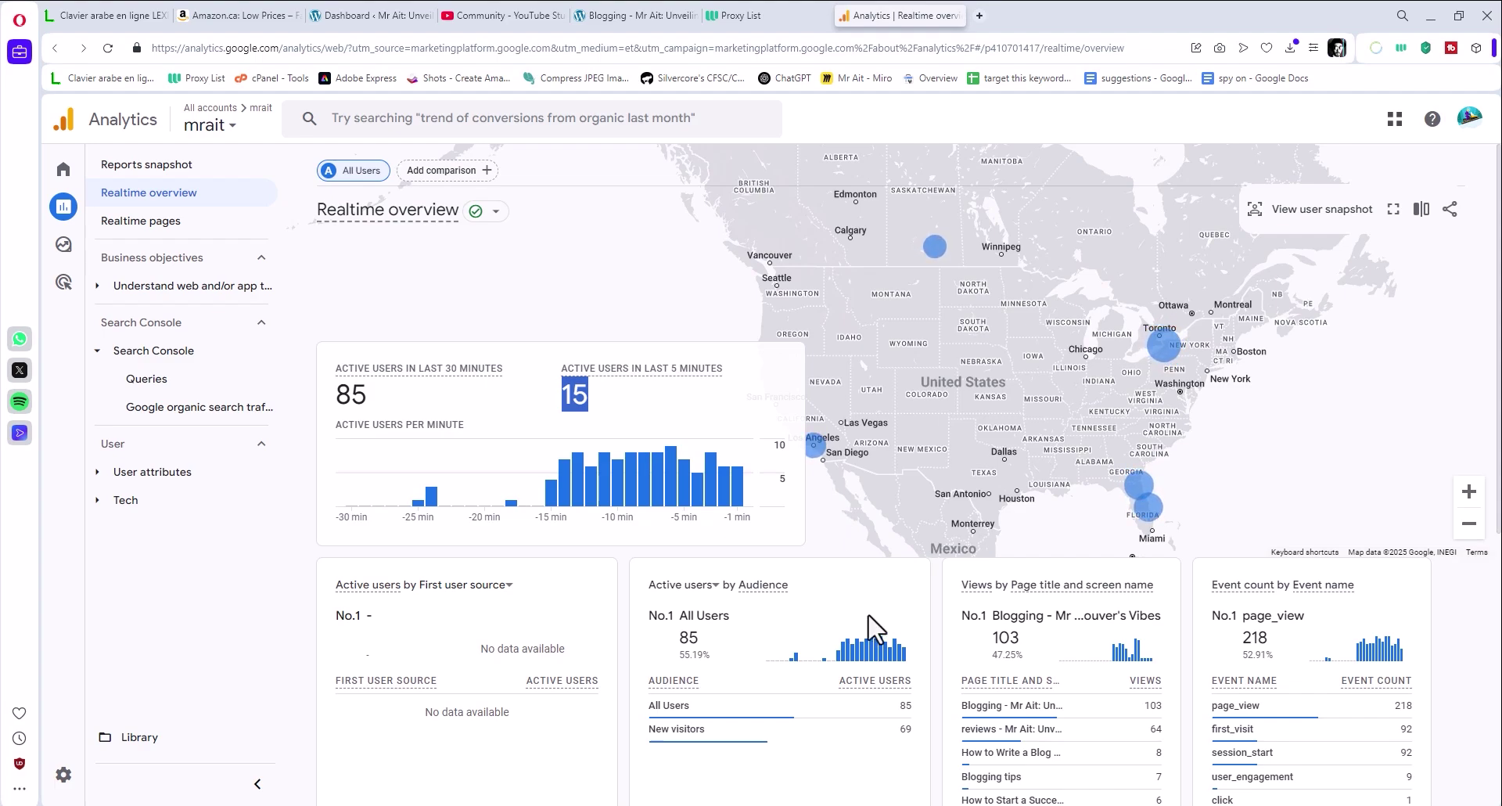
click(1430, 16)
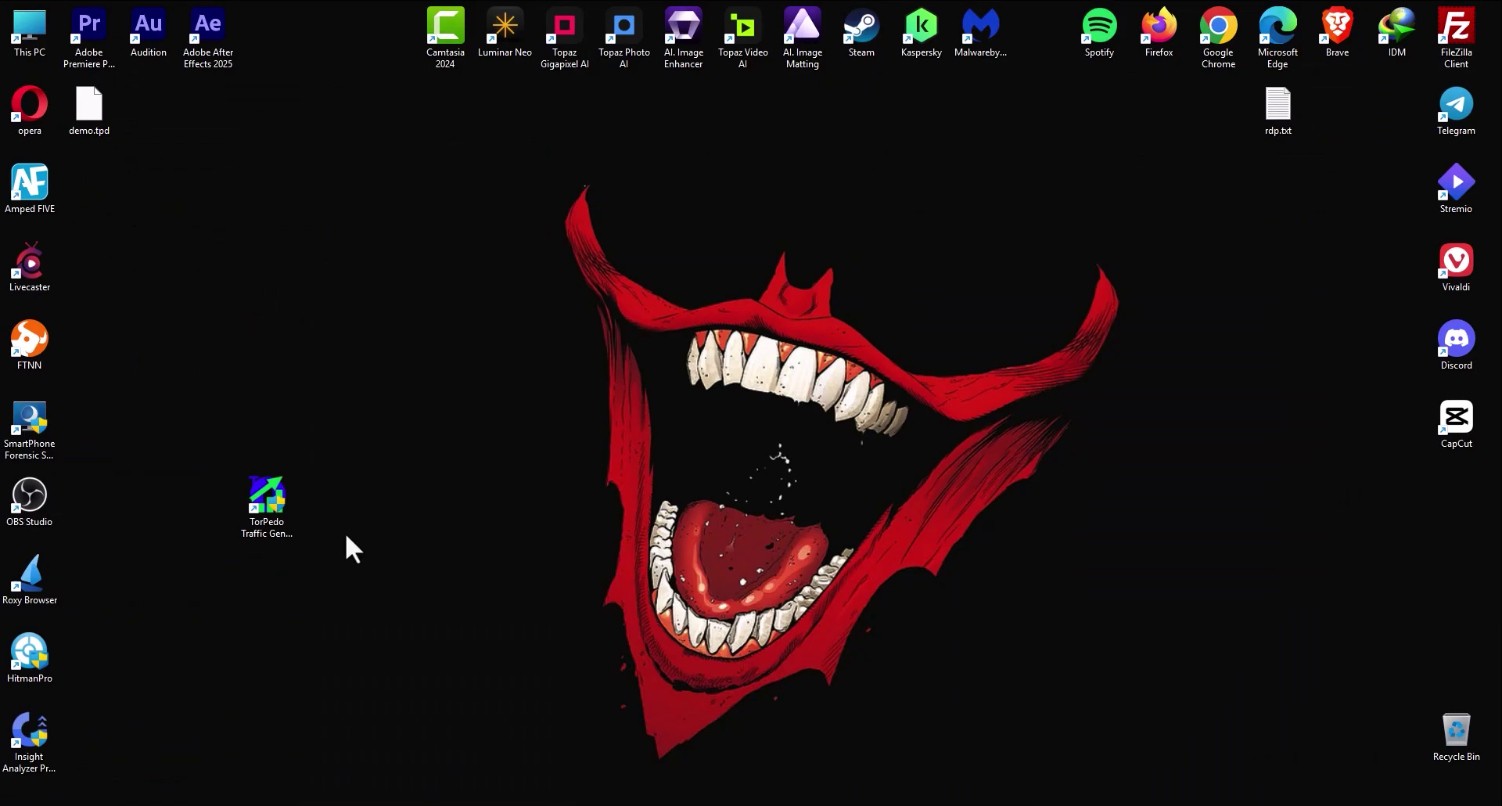
Move the TorPedo Traffic Generator shortcut on the desktop up and toward the centre, and deselect it.
drag(443, 382, 429, 395)
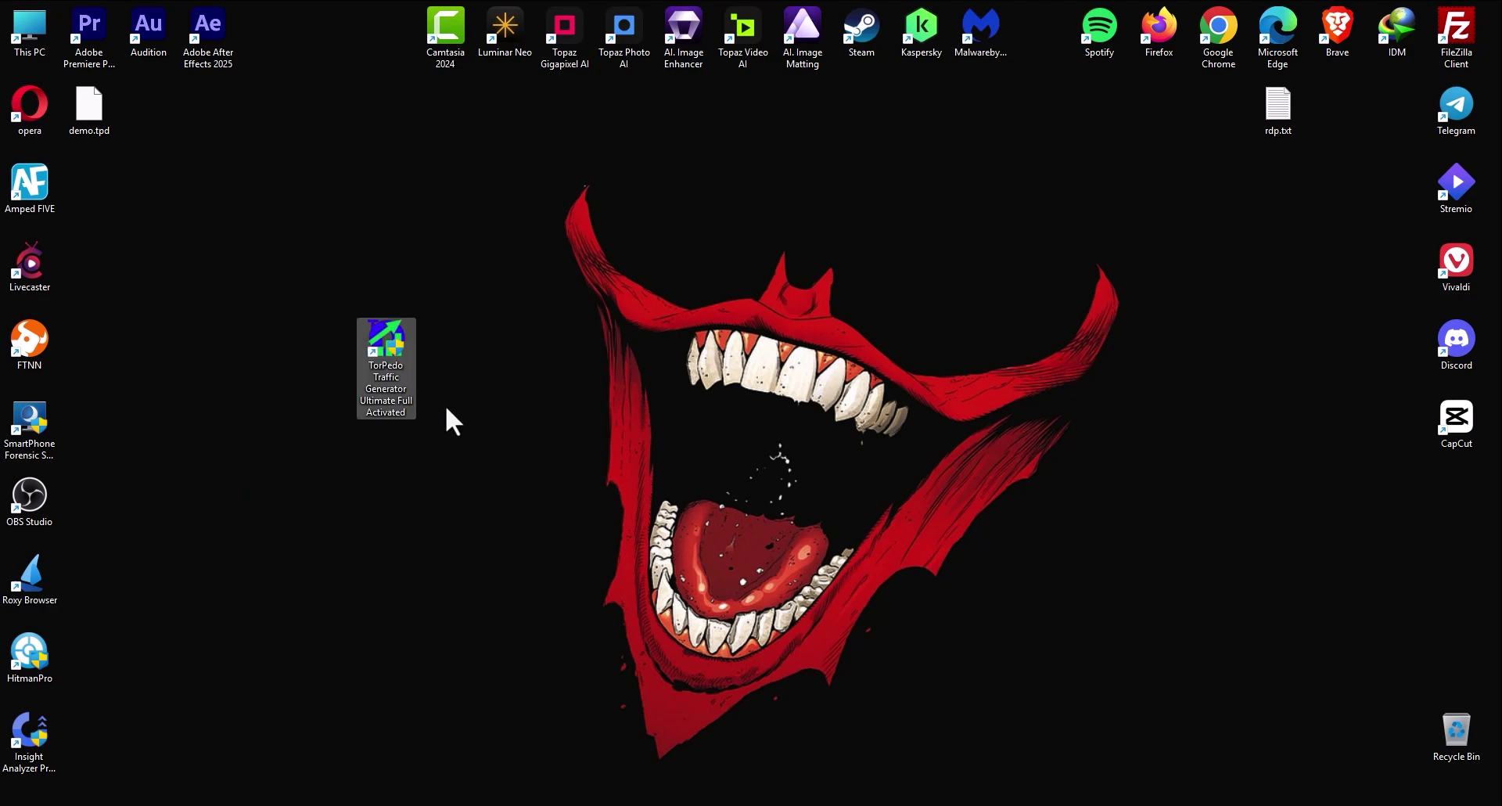
drag(440, 336, 350, 440)
click(518, 425)
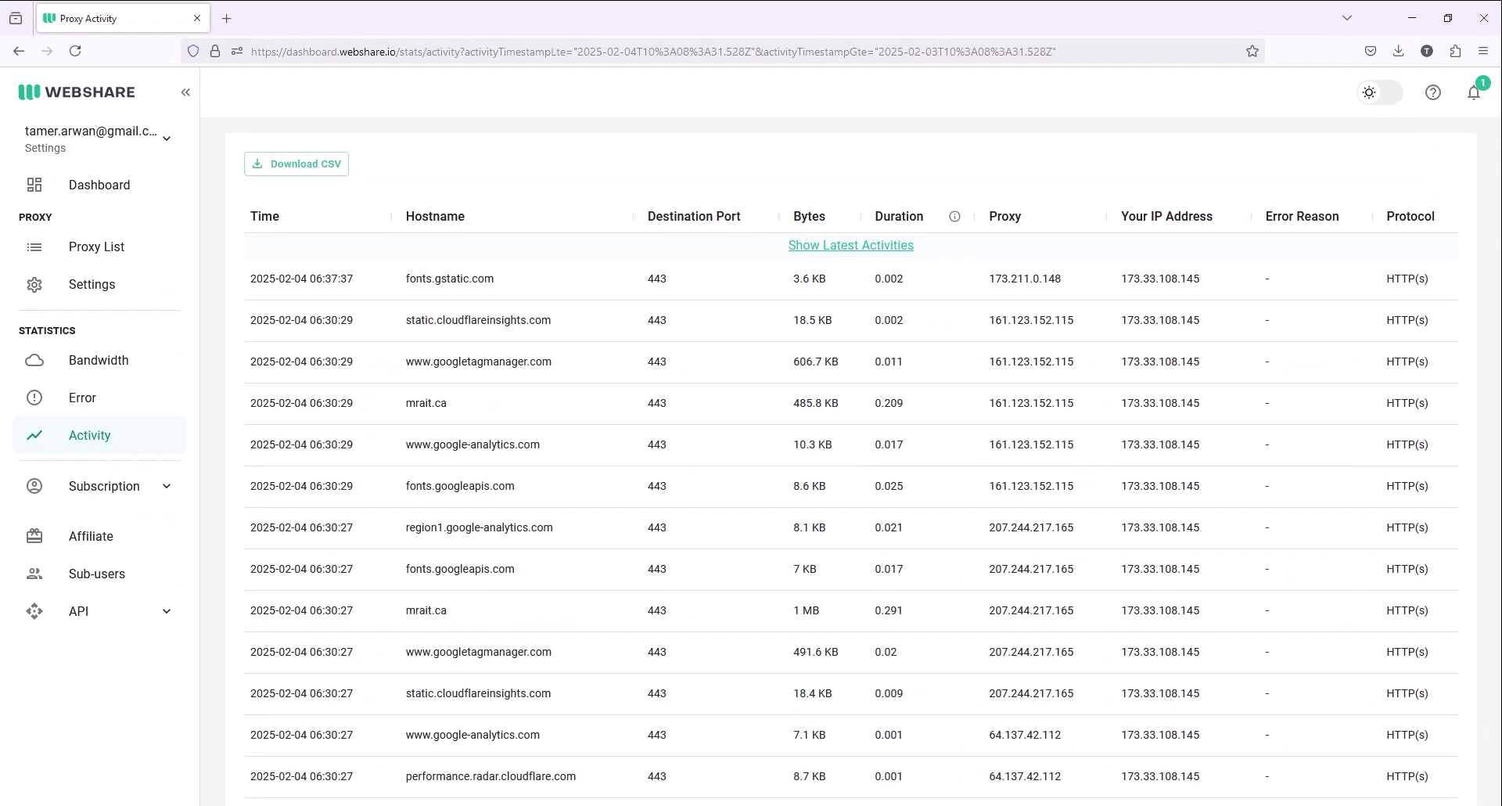
Examine the hostnames and proxies in the Webshare proxy activity log, and collapse the navigation sidebar.
scroll(720, 503, down, 4)
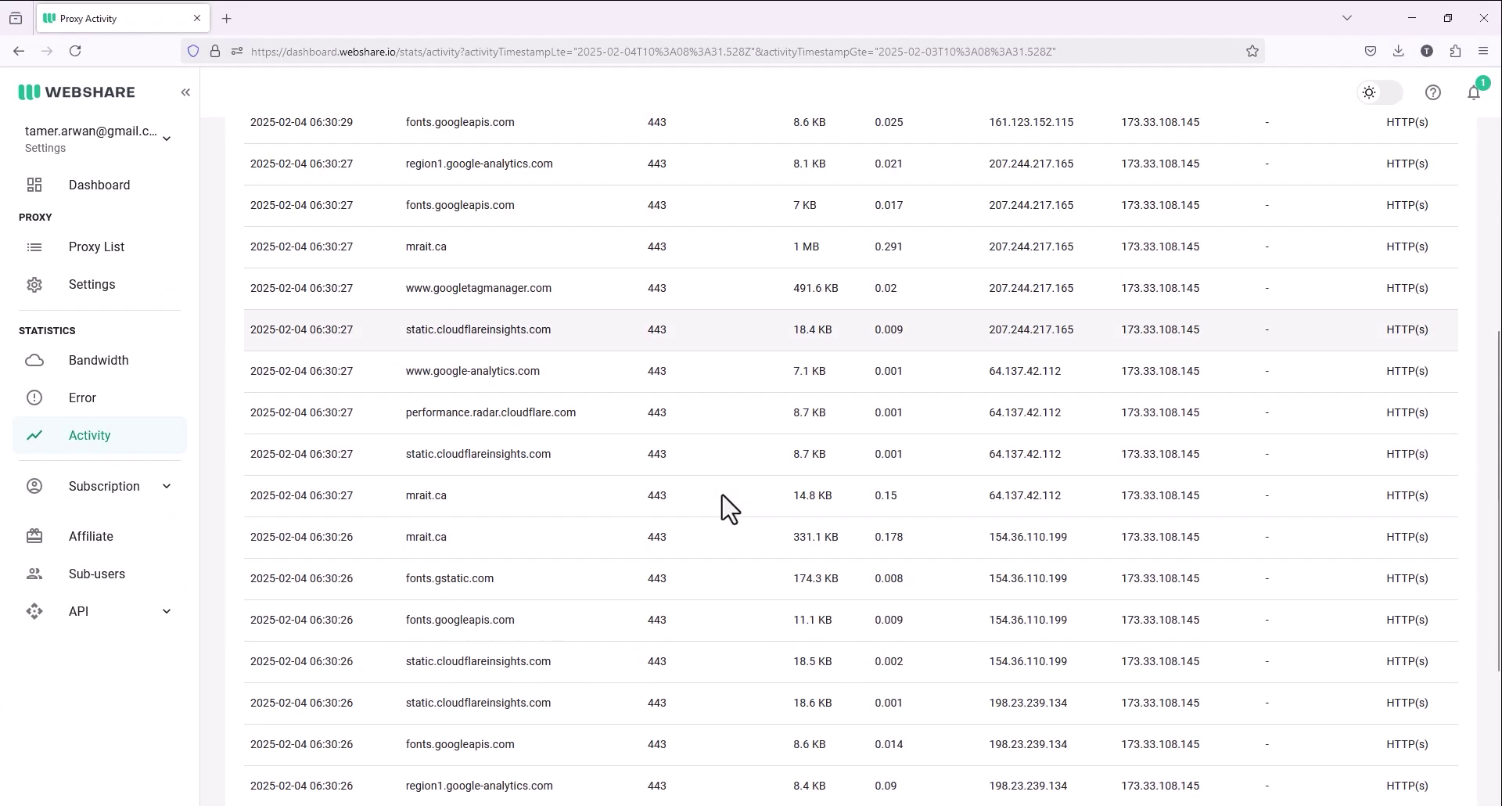
scroll(721, 503, up, 4)
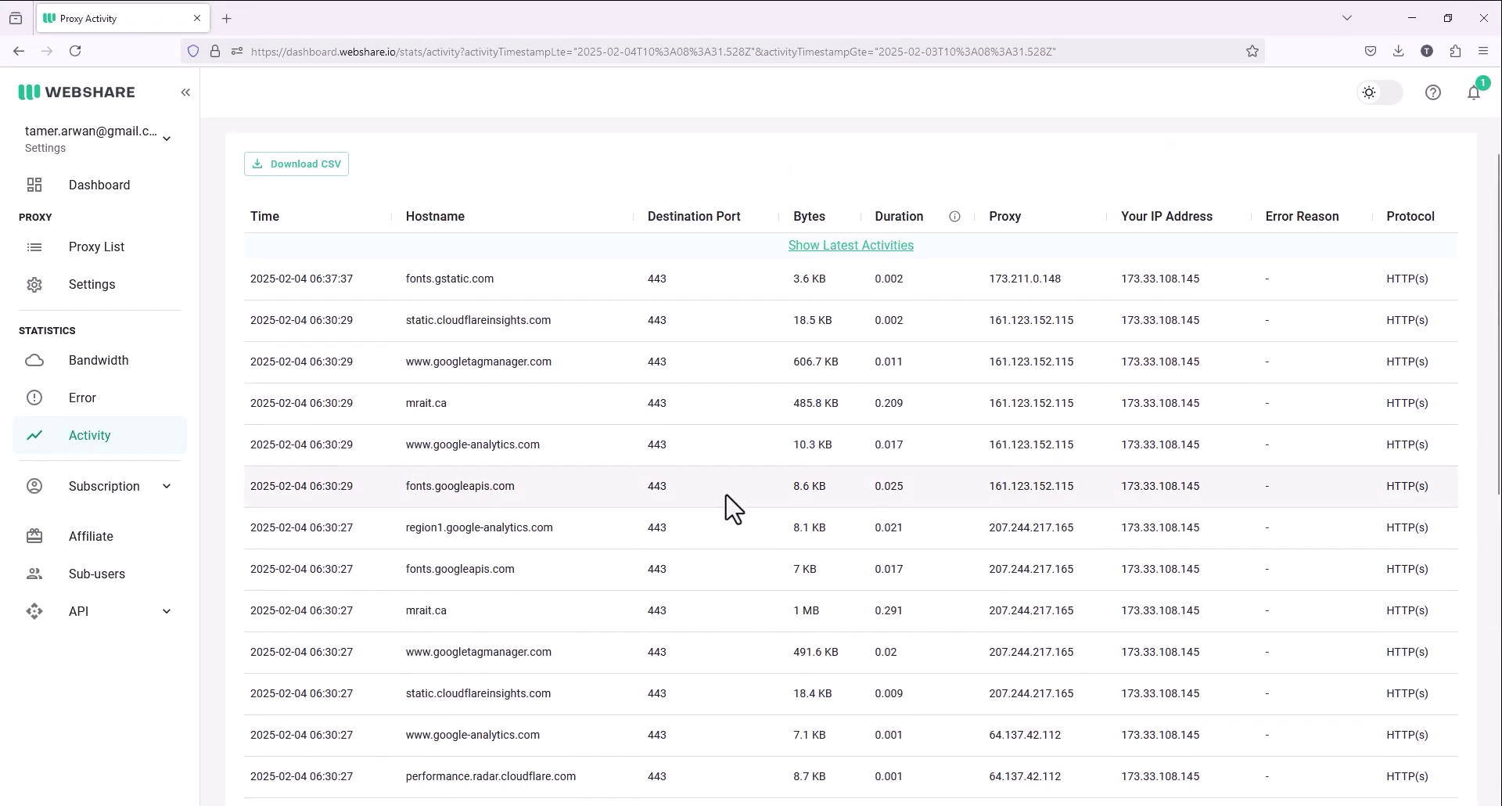
scroll(642, 422, down, 5)
scroll(647, 422, up, 4)
click(185, 92)
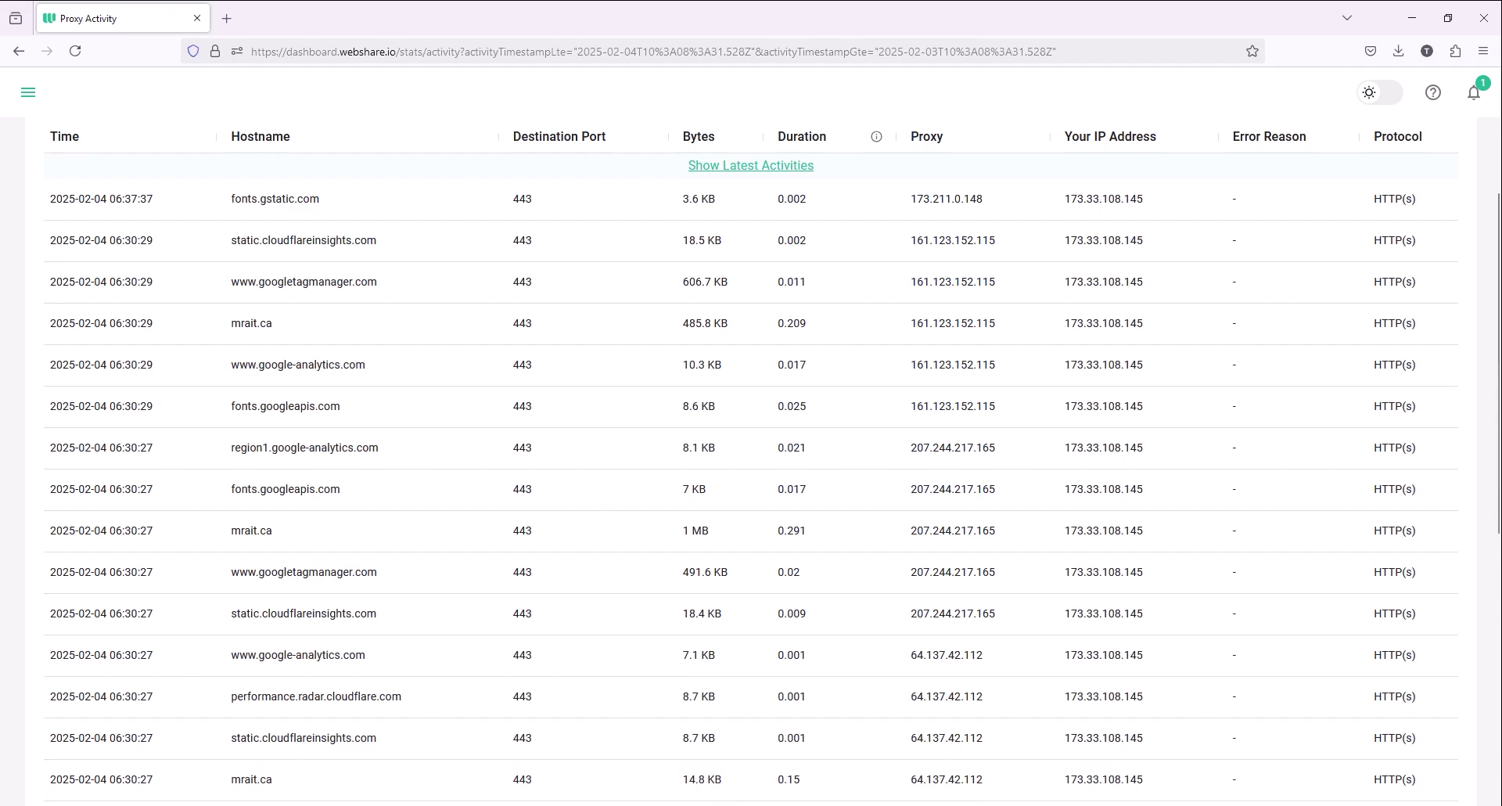
Review the Analytics realtime overview and the Webshare proxy list, and minimize the open windows to return to the desktop.
click(855, 779)
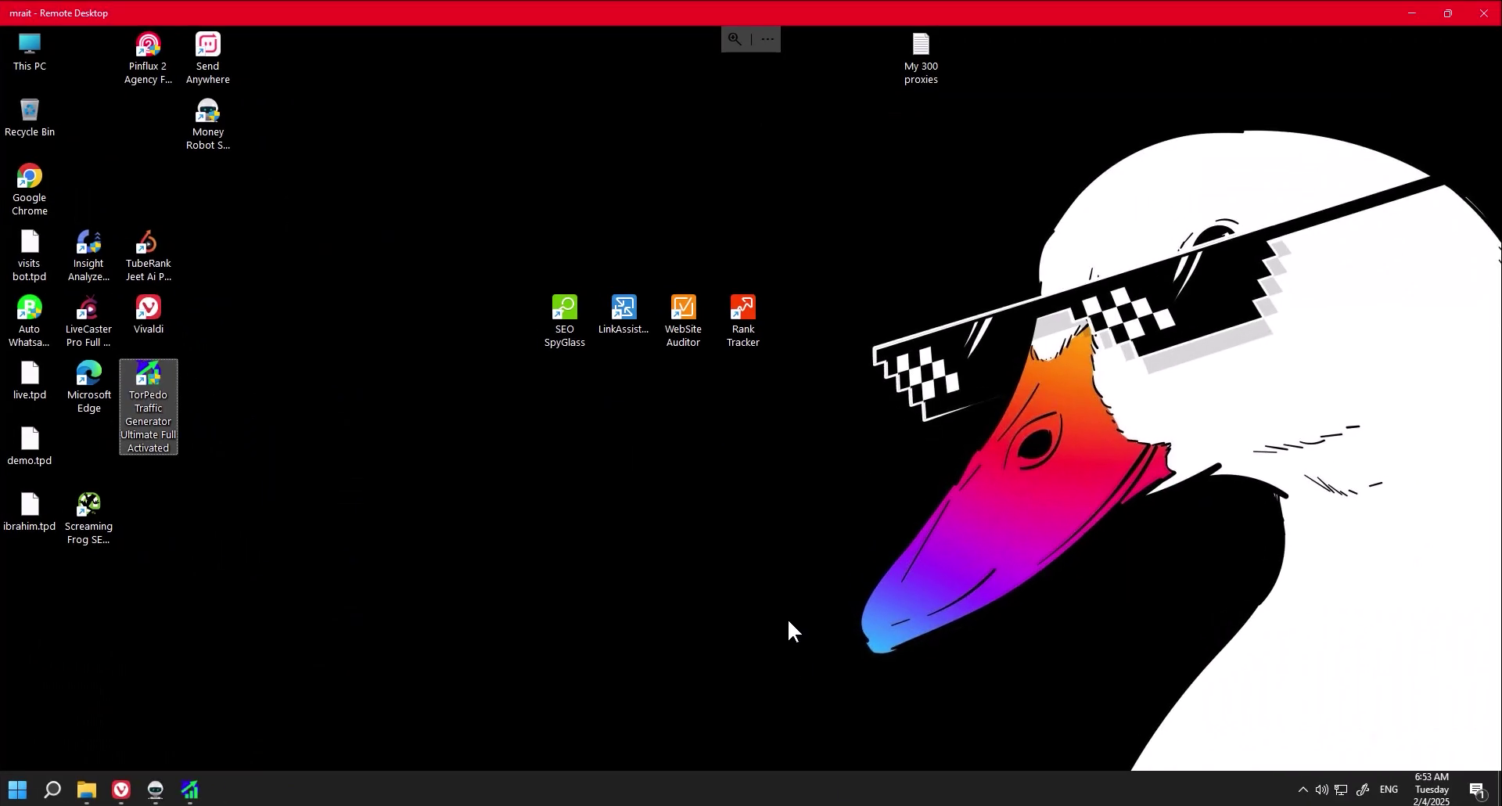
click(814, 797)
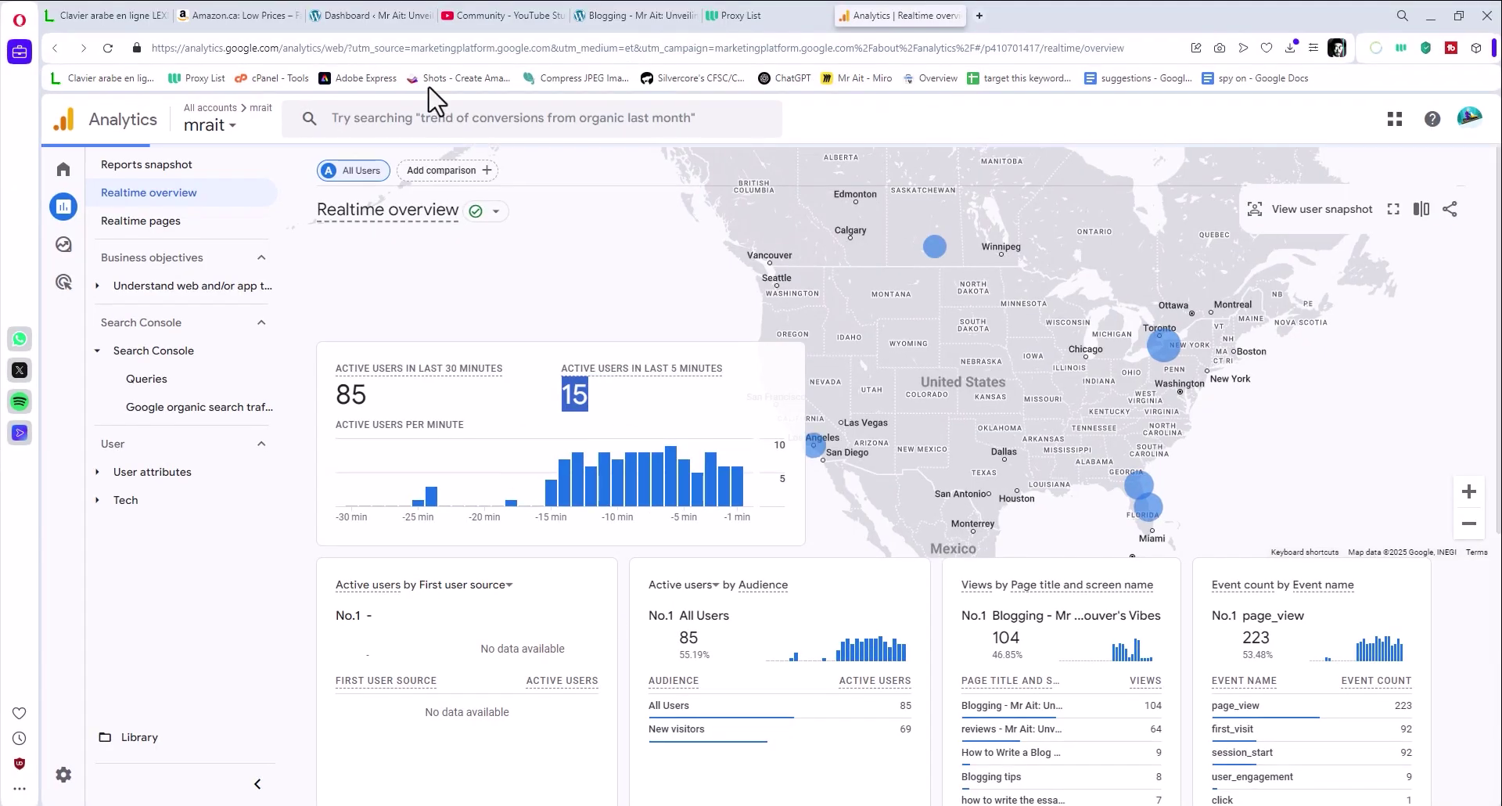
click(736, 16)
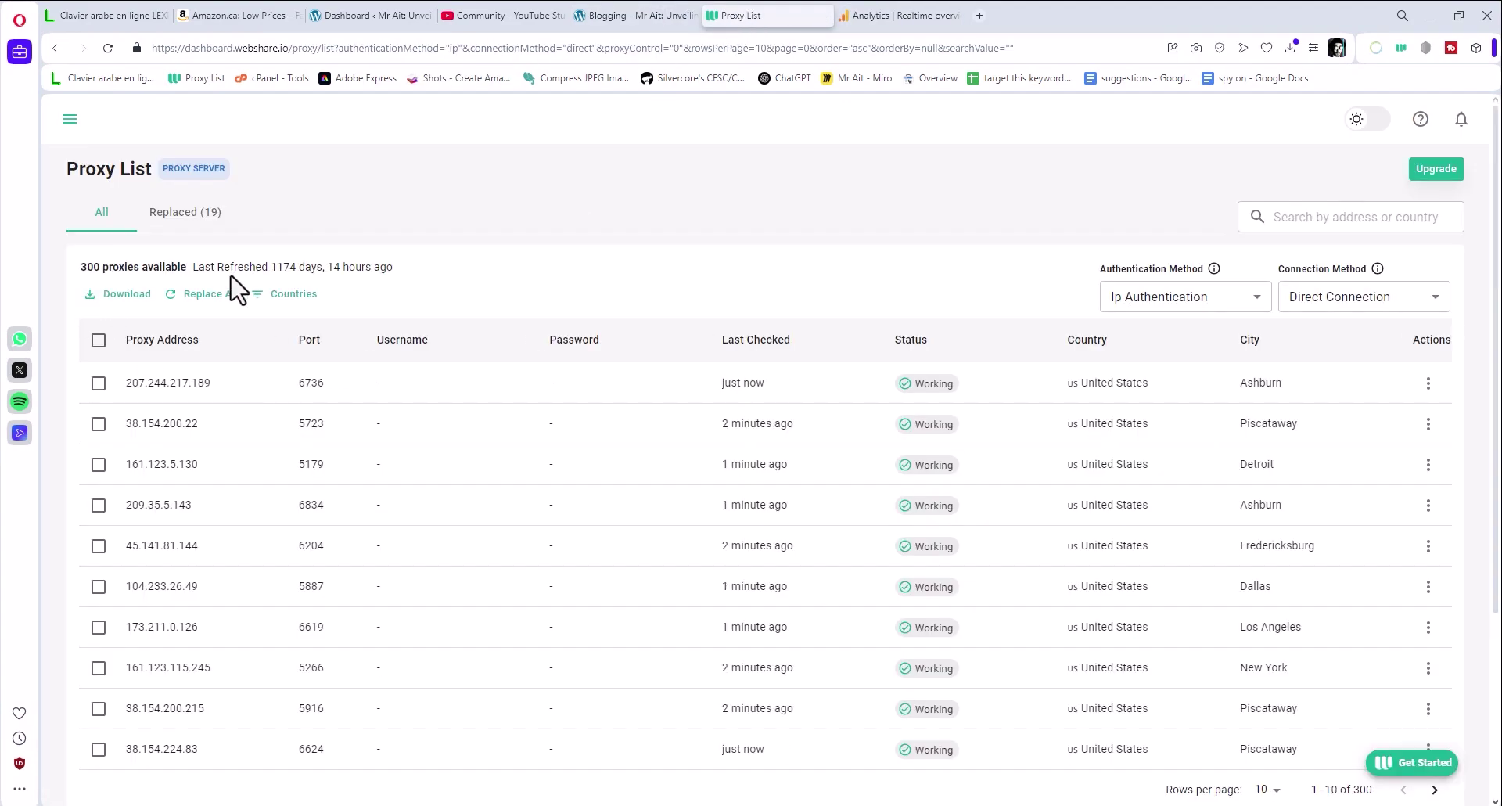
mouse_move(270, 265)
click(1430, 15)
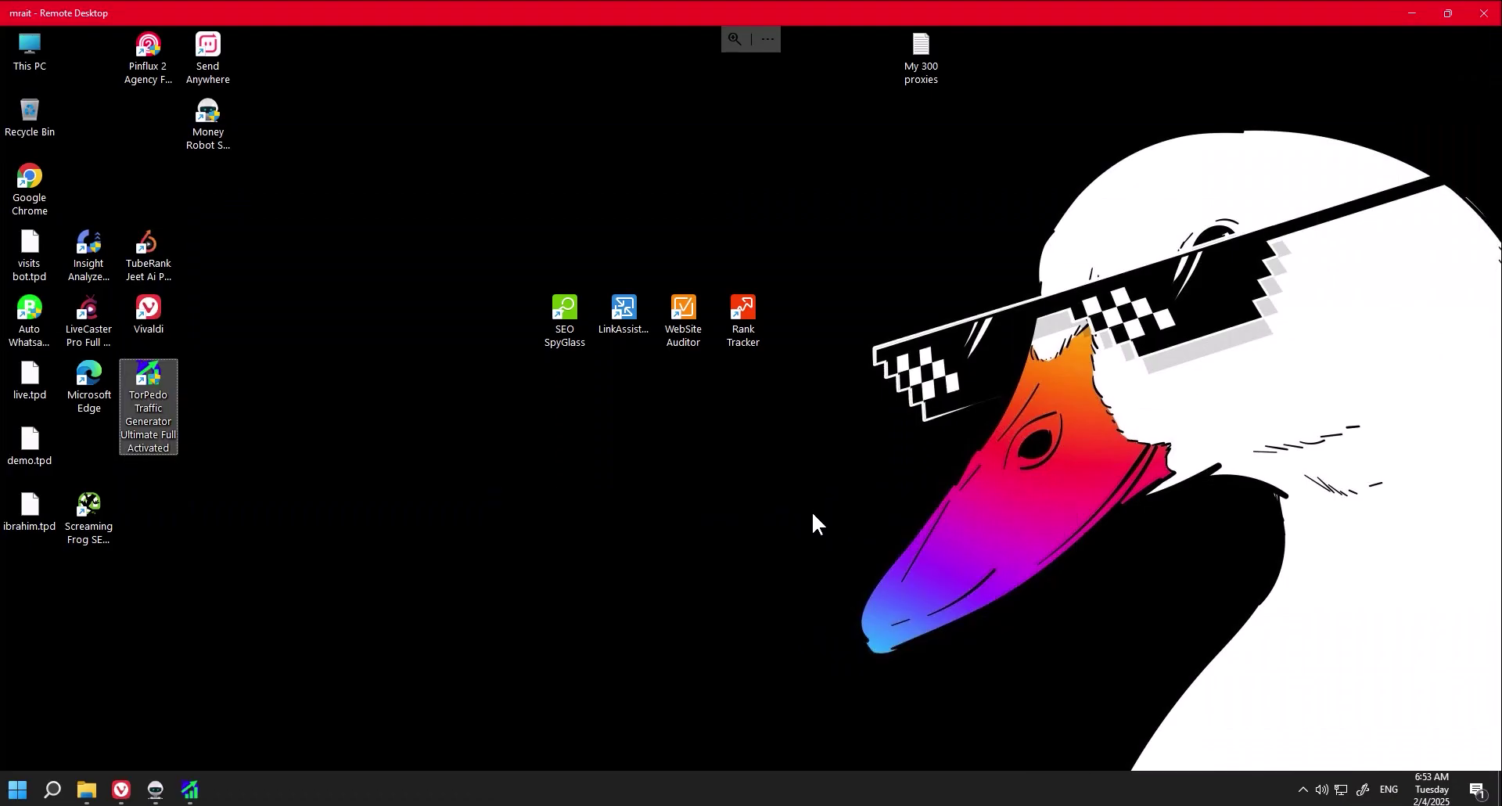
click(1410, 13)
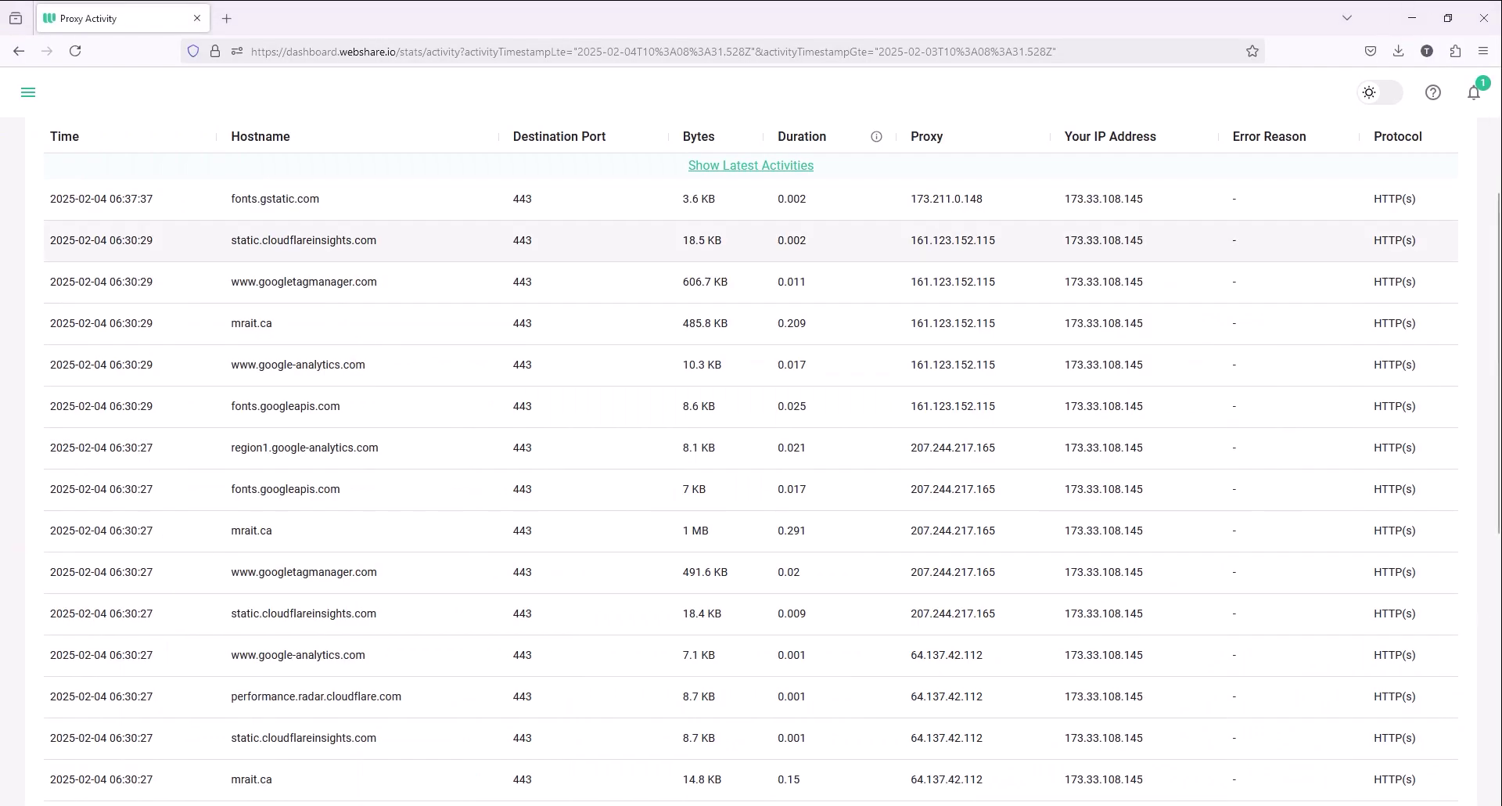
click(1413, 17)
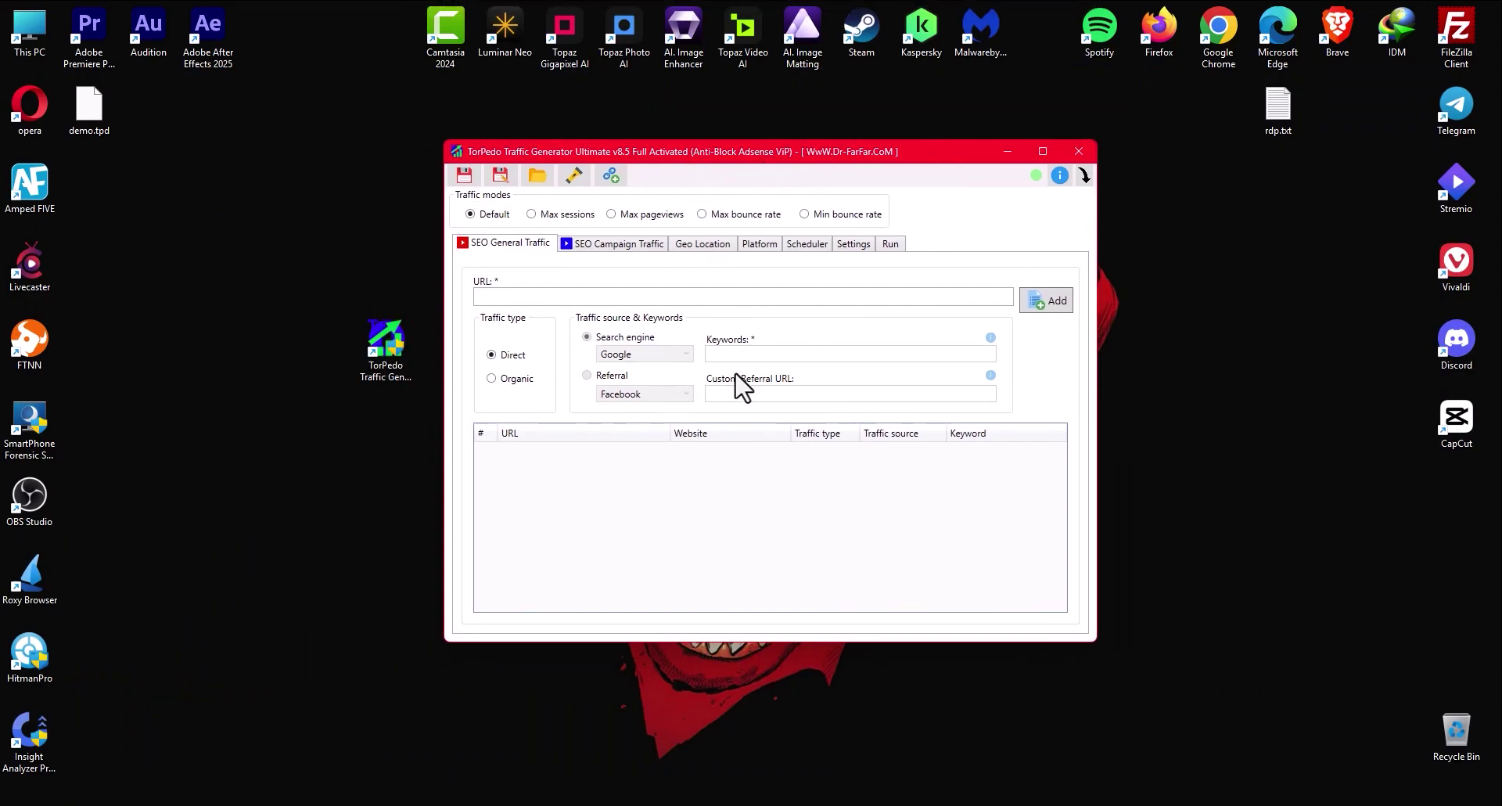
Copy the address of the blog article "how to write the essay introduction" from the browser into TorPedo's general traffic URL field.
click(620, 299)
click(795, 794)
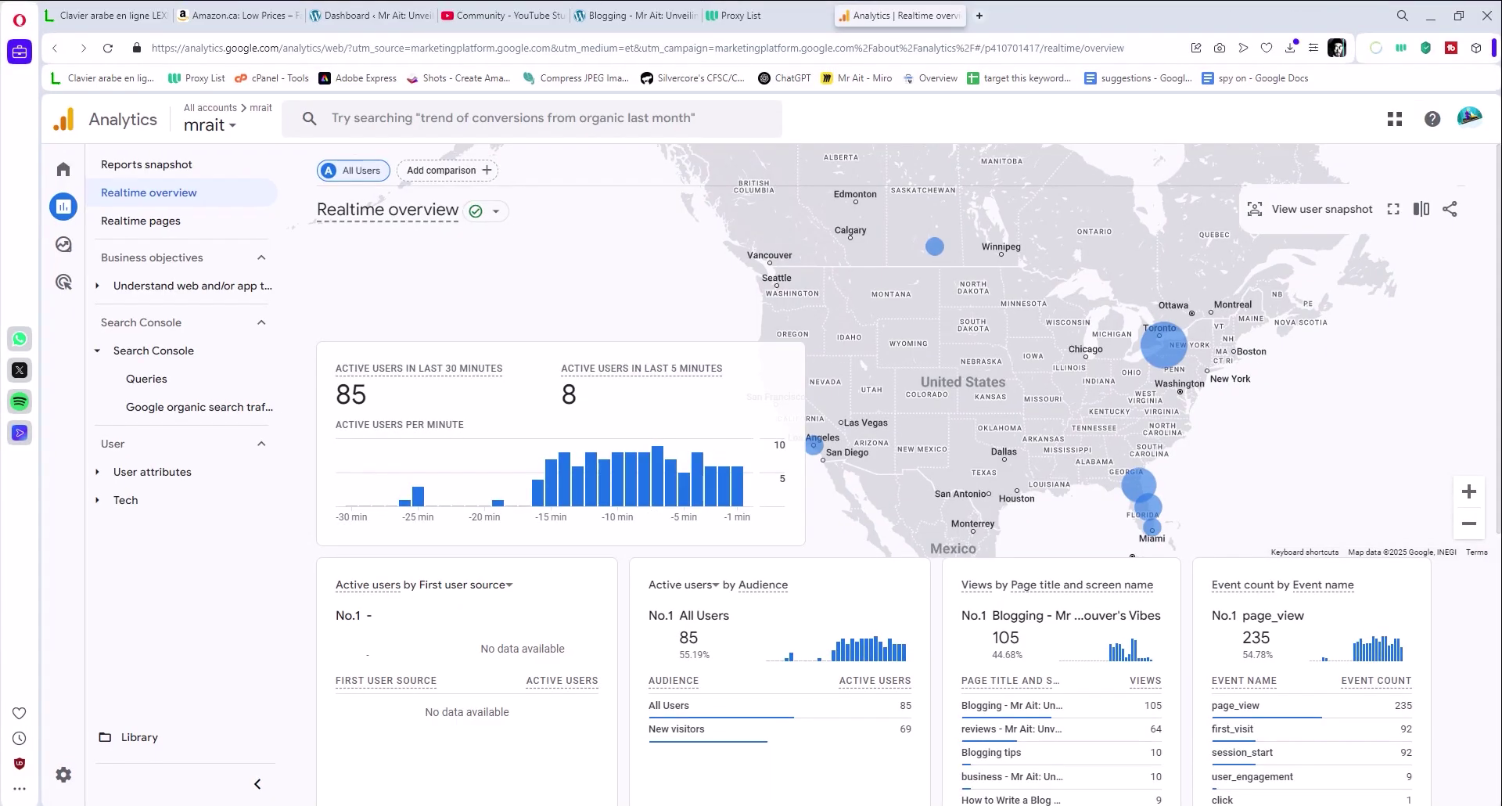
click(670, 15)
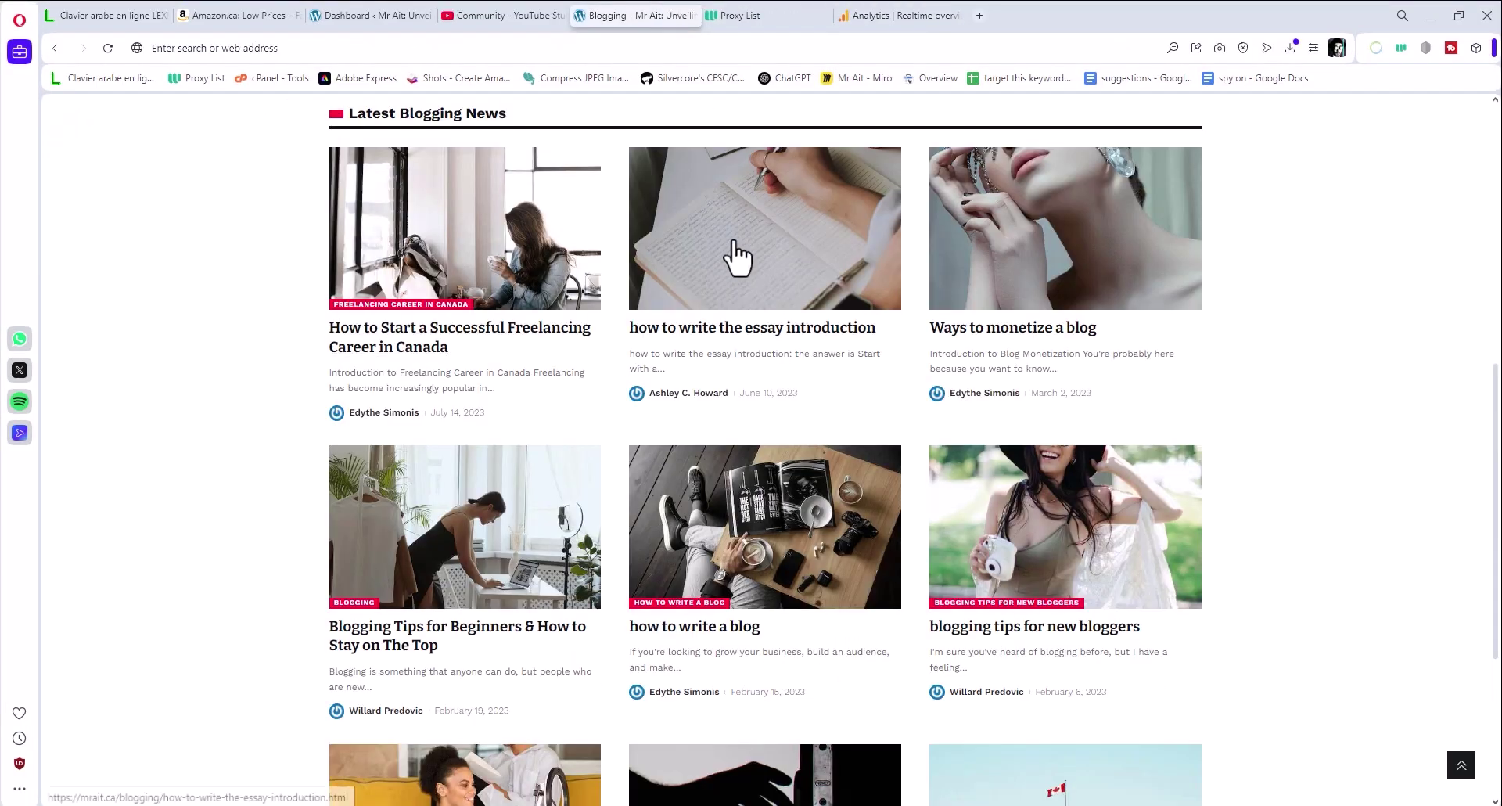
click(794, 333)
click(368, 48)
key(ctrl+c)
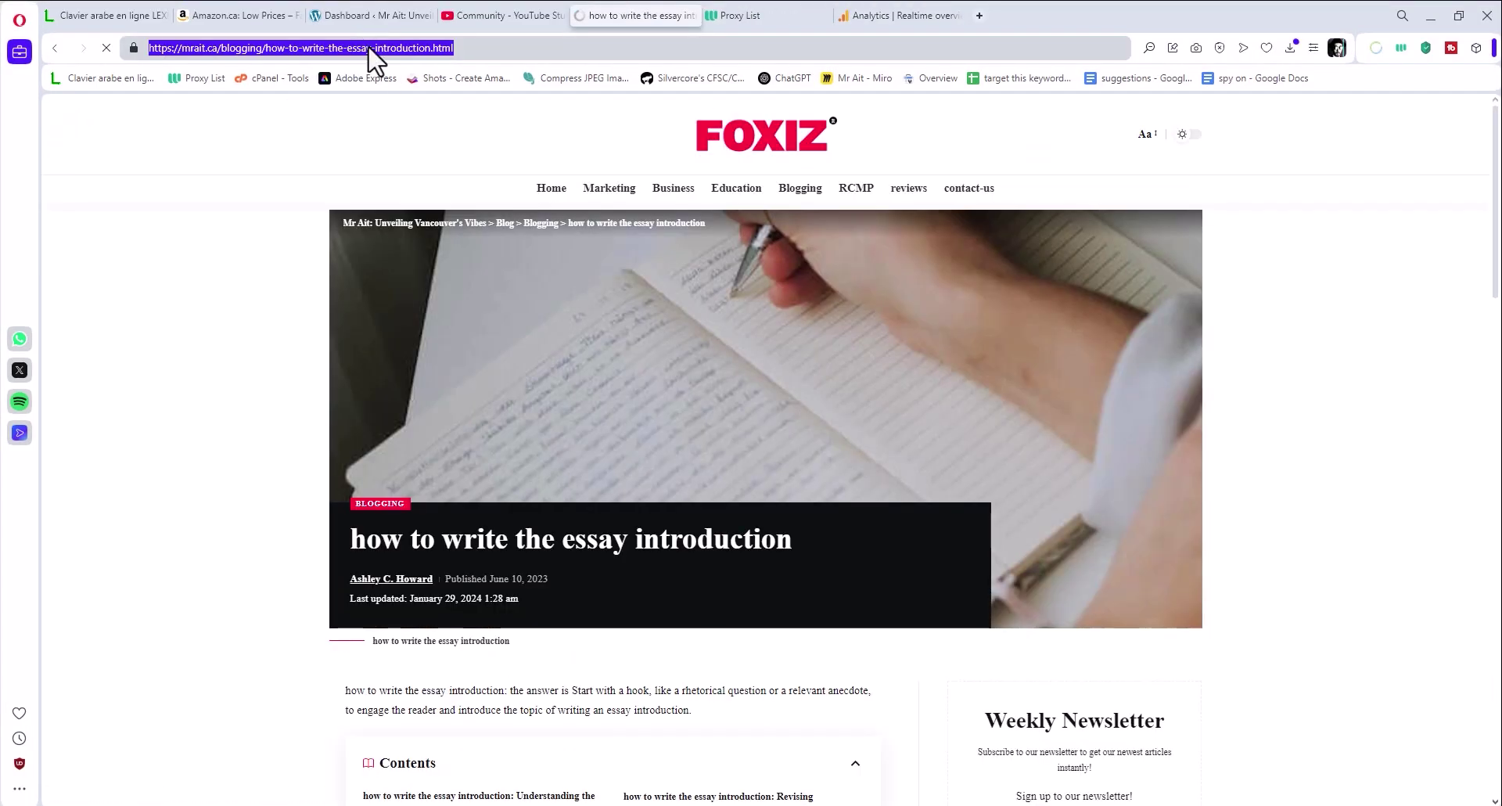
click(1422, 35)
click(1428, 17)
key(ctrl+v)
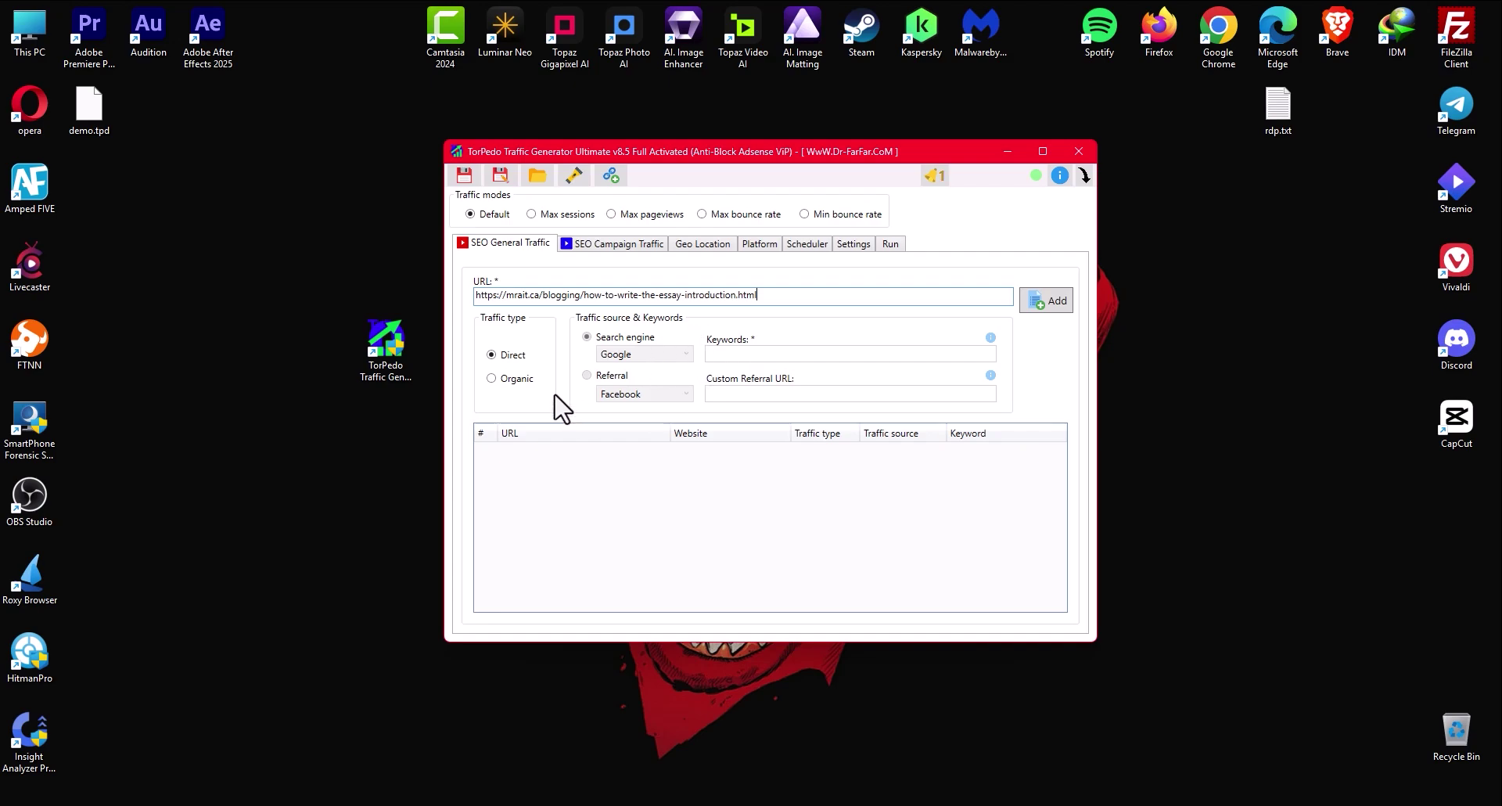
Set the traffic type to Organic with Facebook as the referral source, and add the URL to the traffic list.
click(517, 380)
click(608, 376)
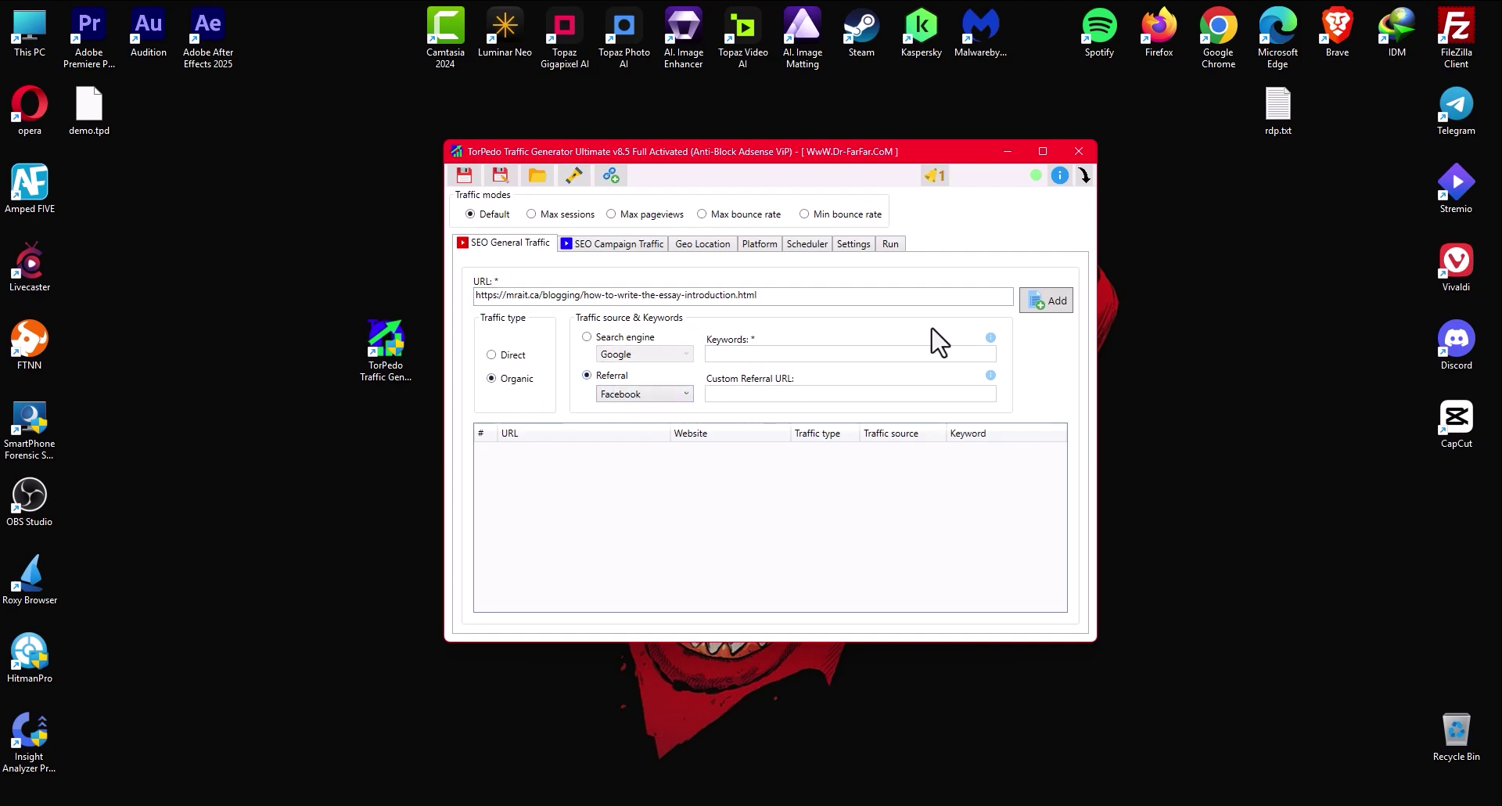
click(1043, 309)
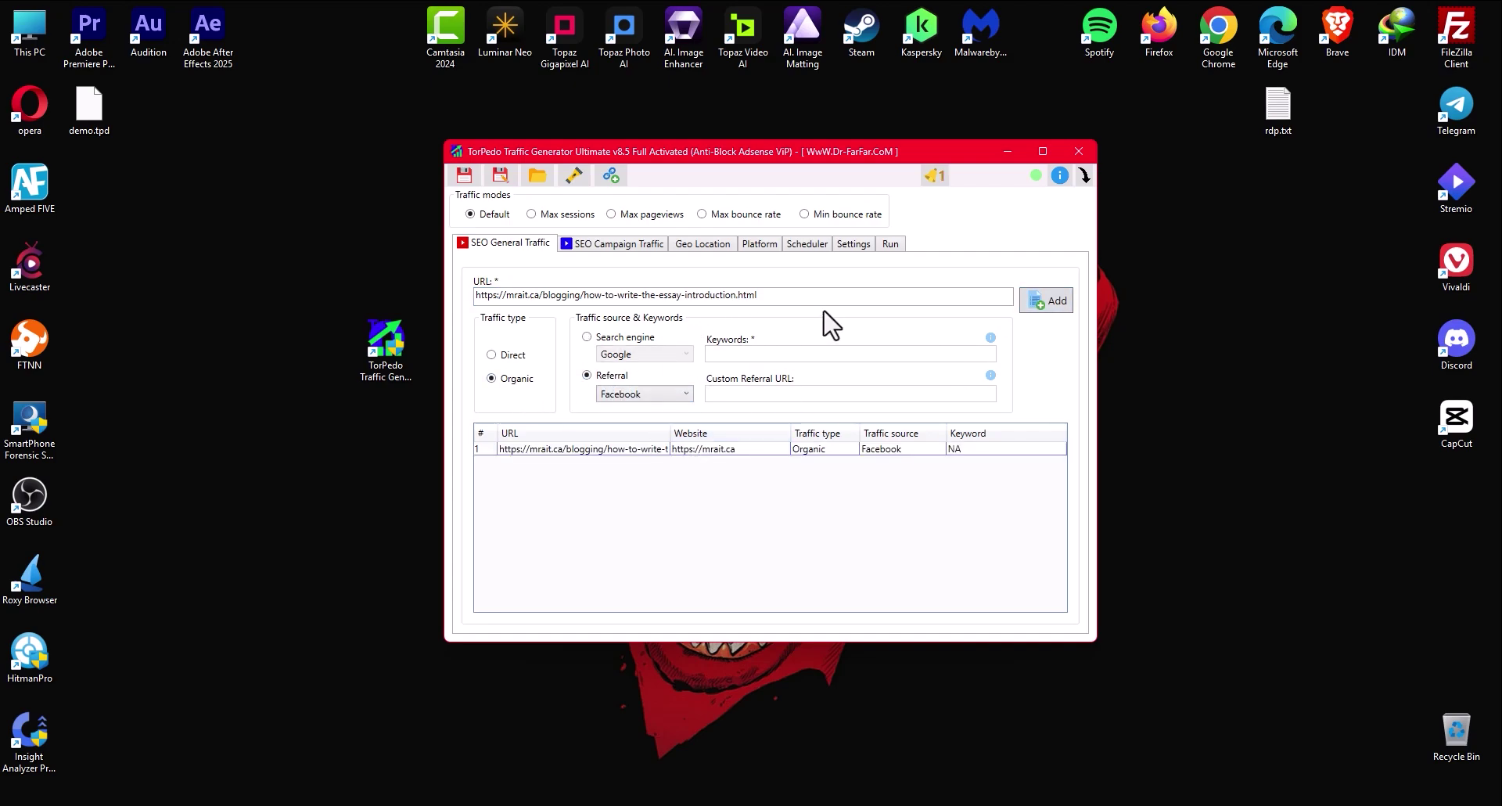
Add the same URL entry repeatedly until the list holds 19 rows, and set the traffic mode to Min bounce rate.
click(1052, 313)
click(1052, 310)
click(1052, 310)
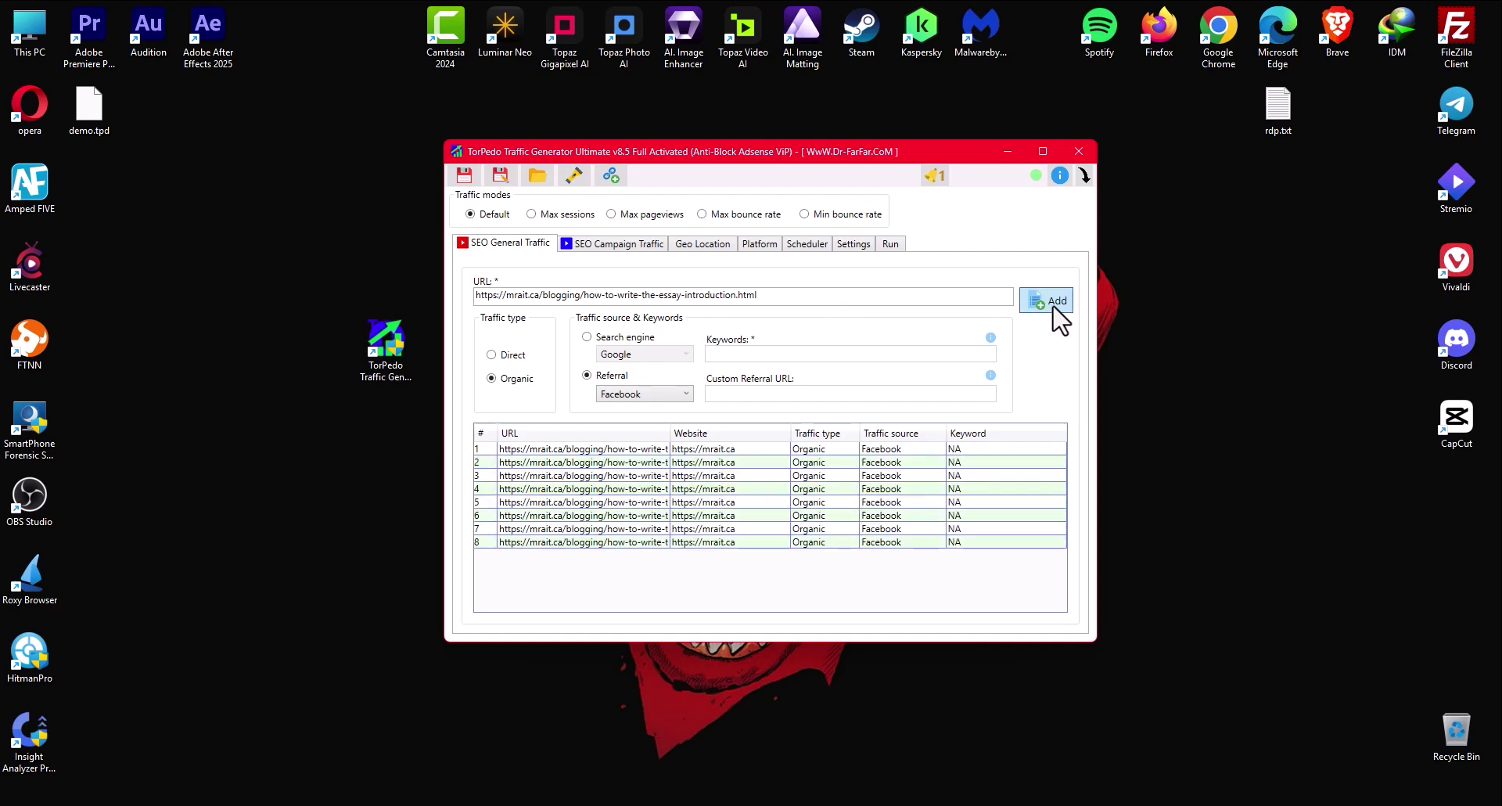
click(1051, 306)
click(1052, 312)
click(1052, 311)
click(1051, 312)
click(1050, 313)
click(1050, 313)
click(1051, 313)
click(1050, 313)
click(1050, 313)
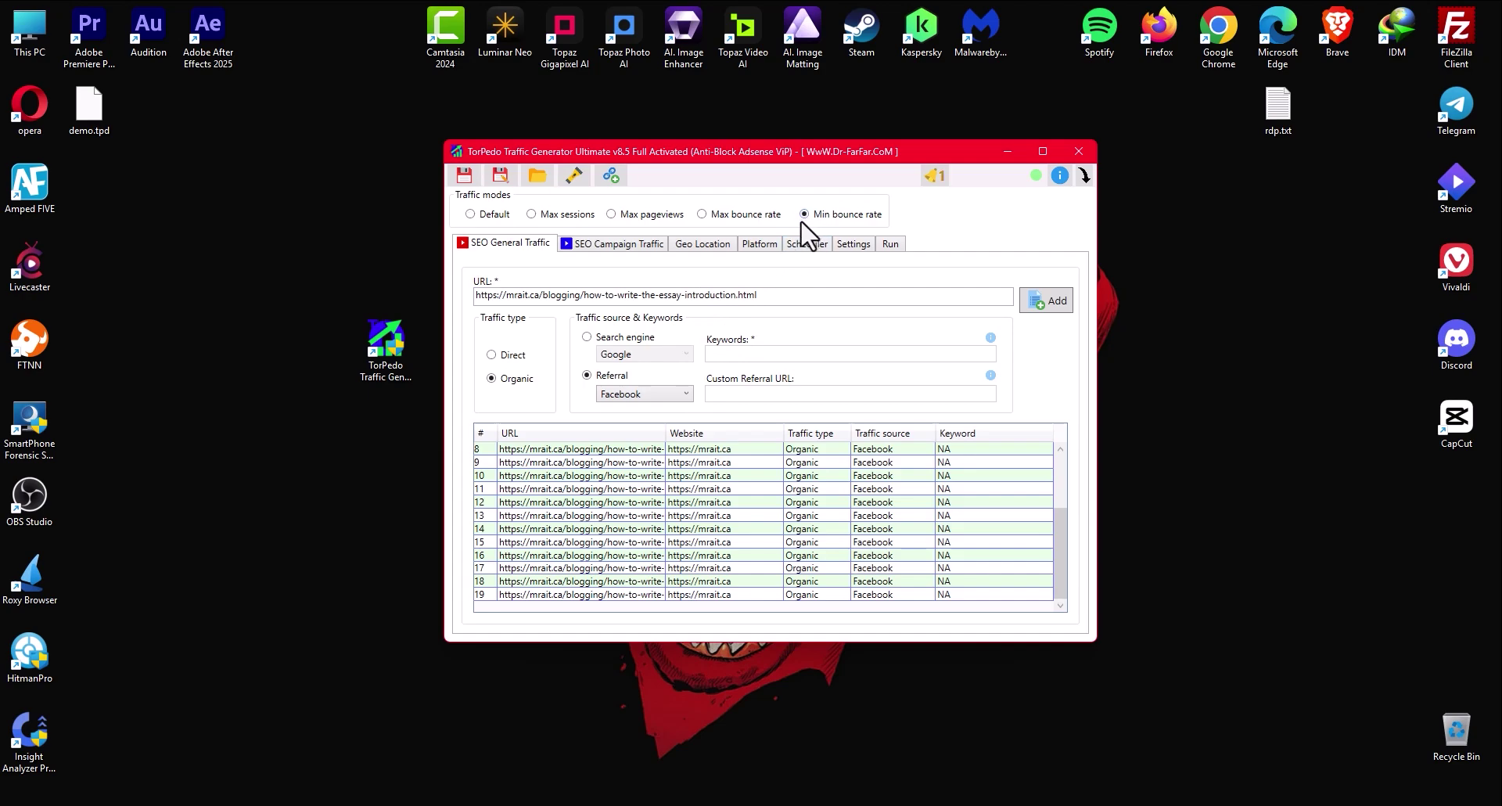
Enable proxy use in the geo location settings and choose "Webshare 10 proxies(1).txt" from Downloads as the proxy source.
click(701, 245)
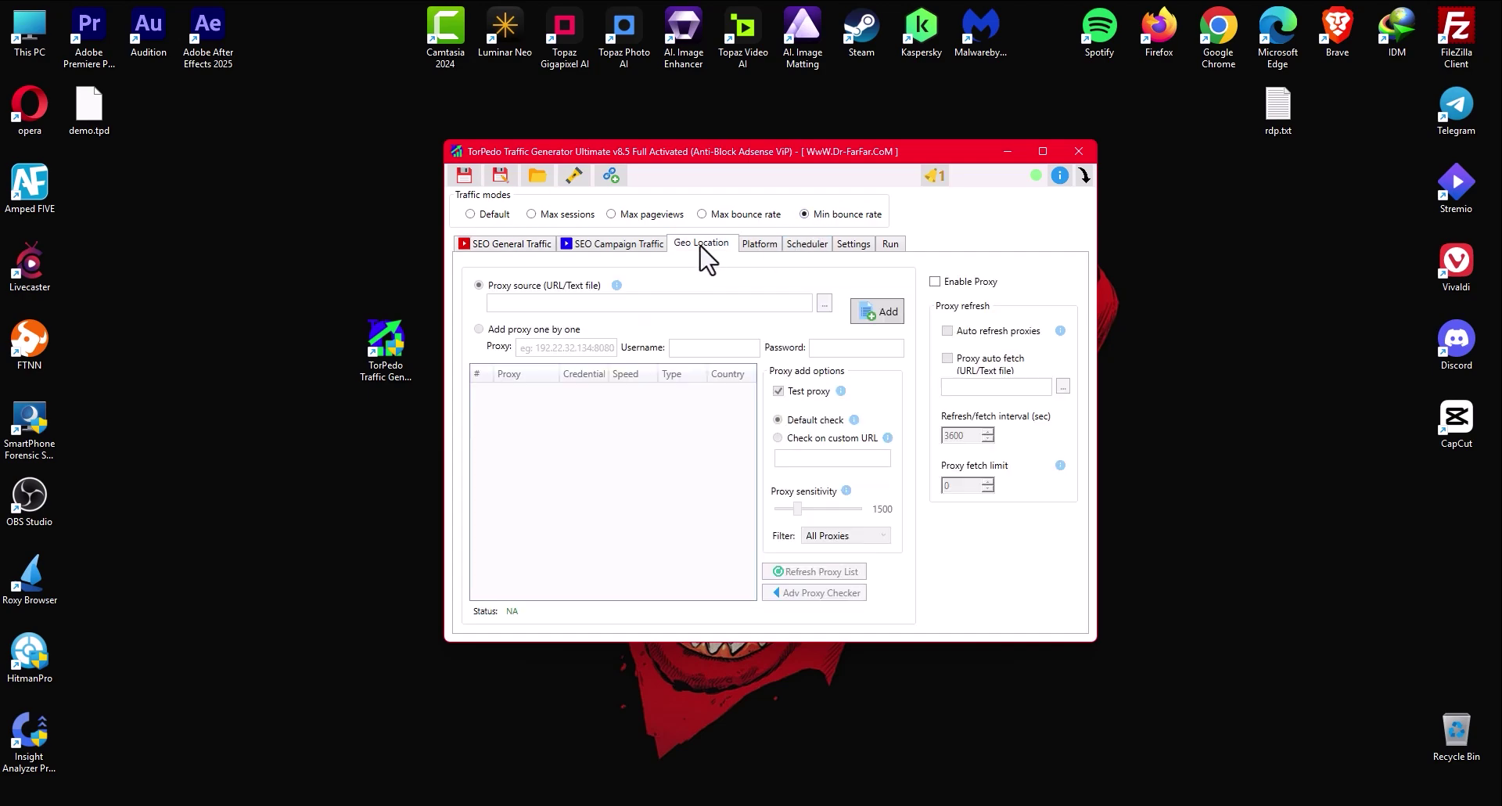
click(935, 281)
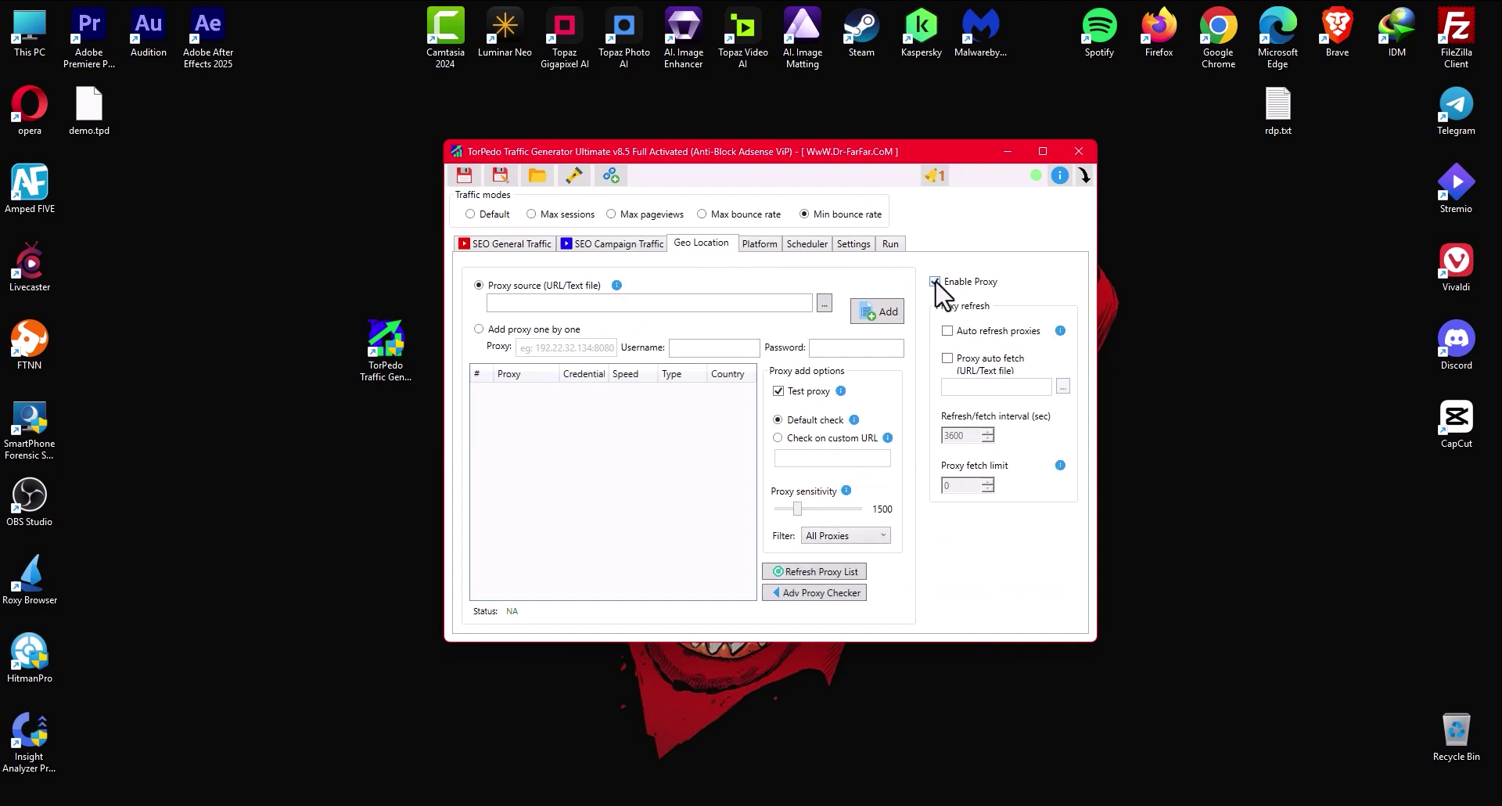
click(825, 305)
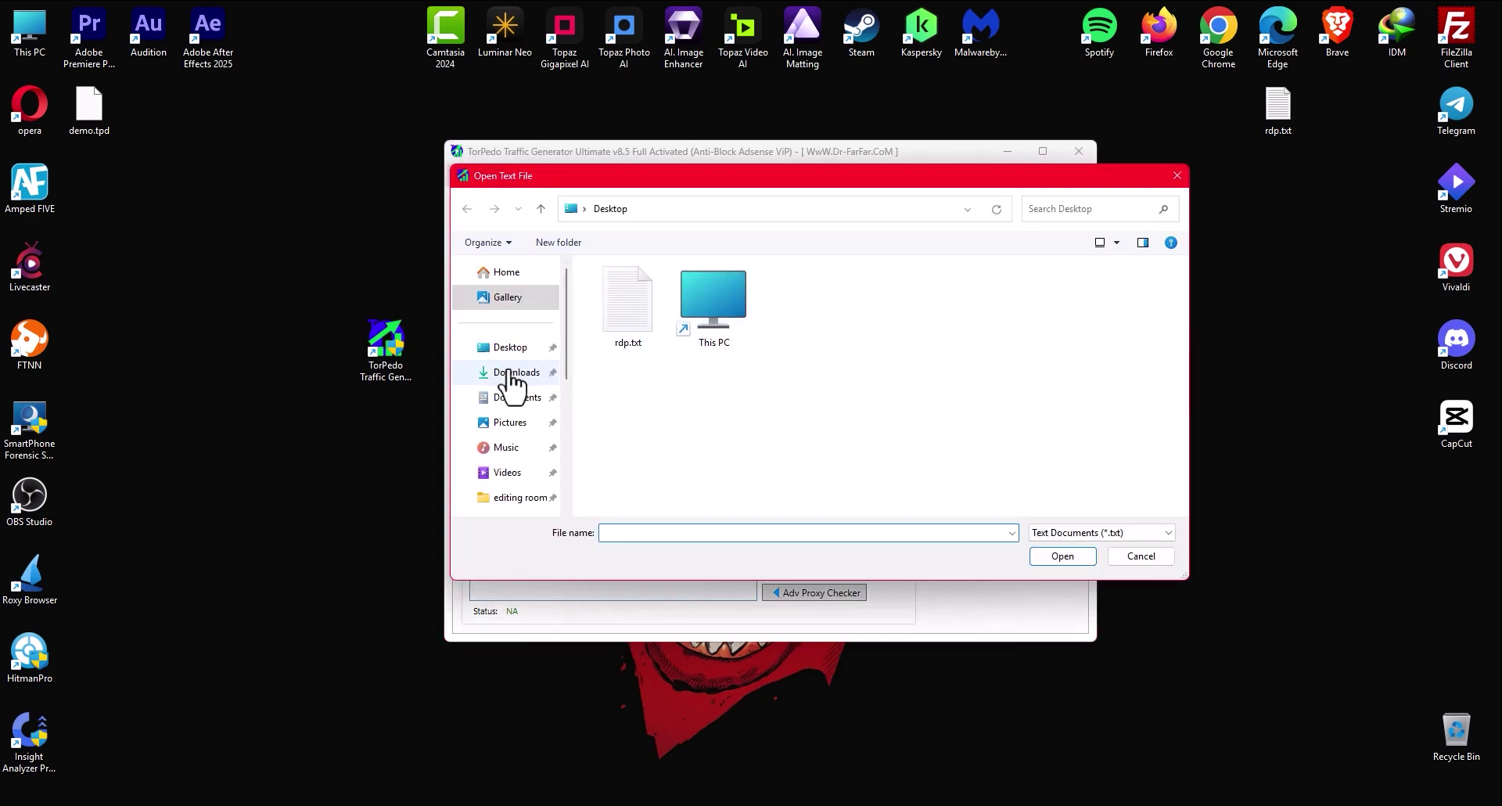
click(515, 373)
click(625, 334)
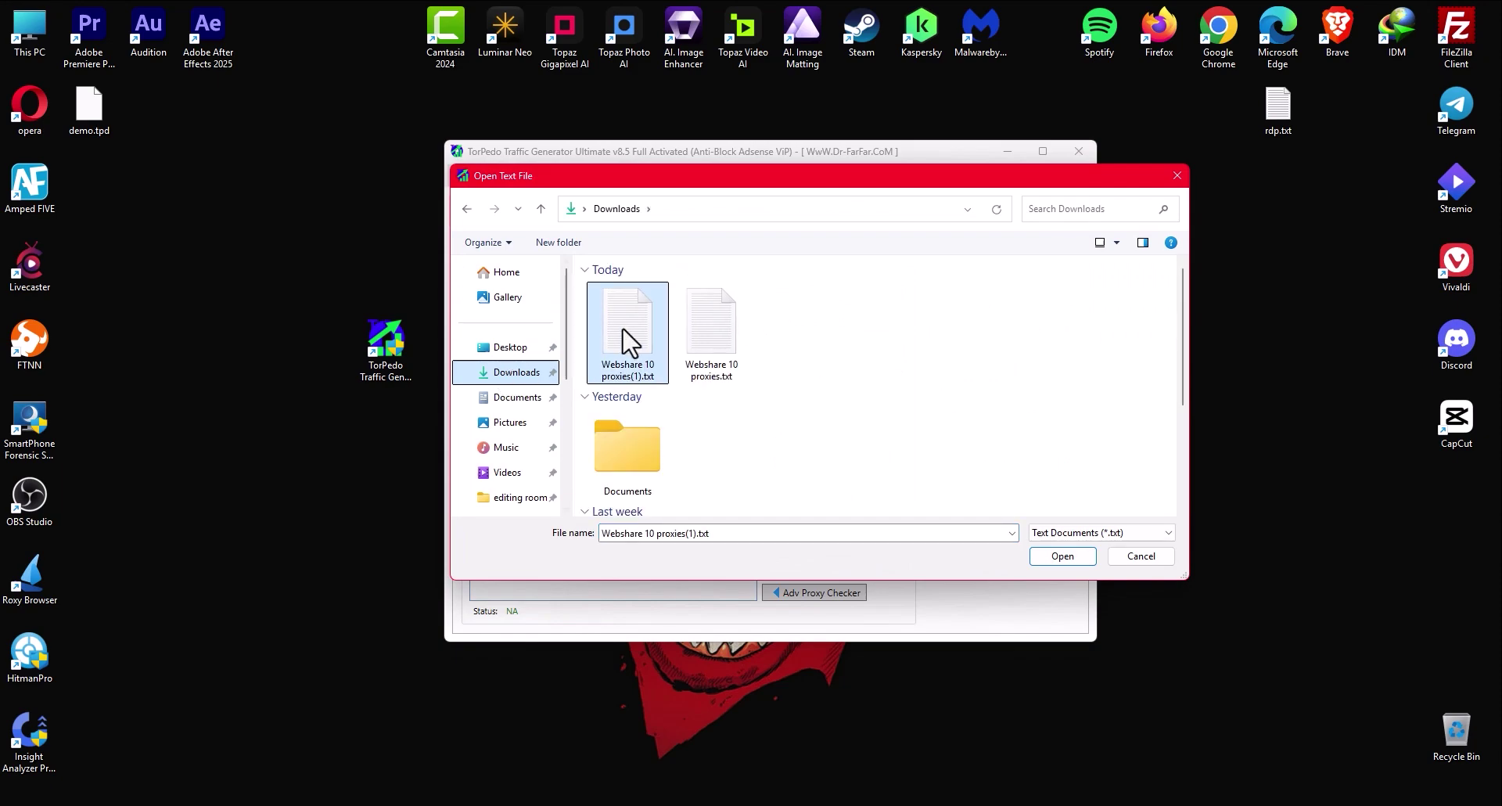
click(1068, 559)
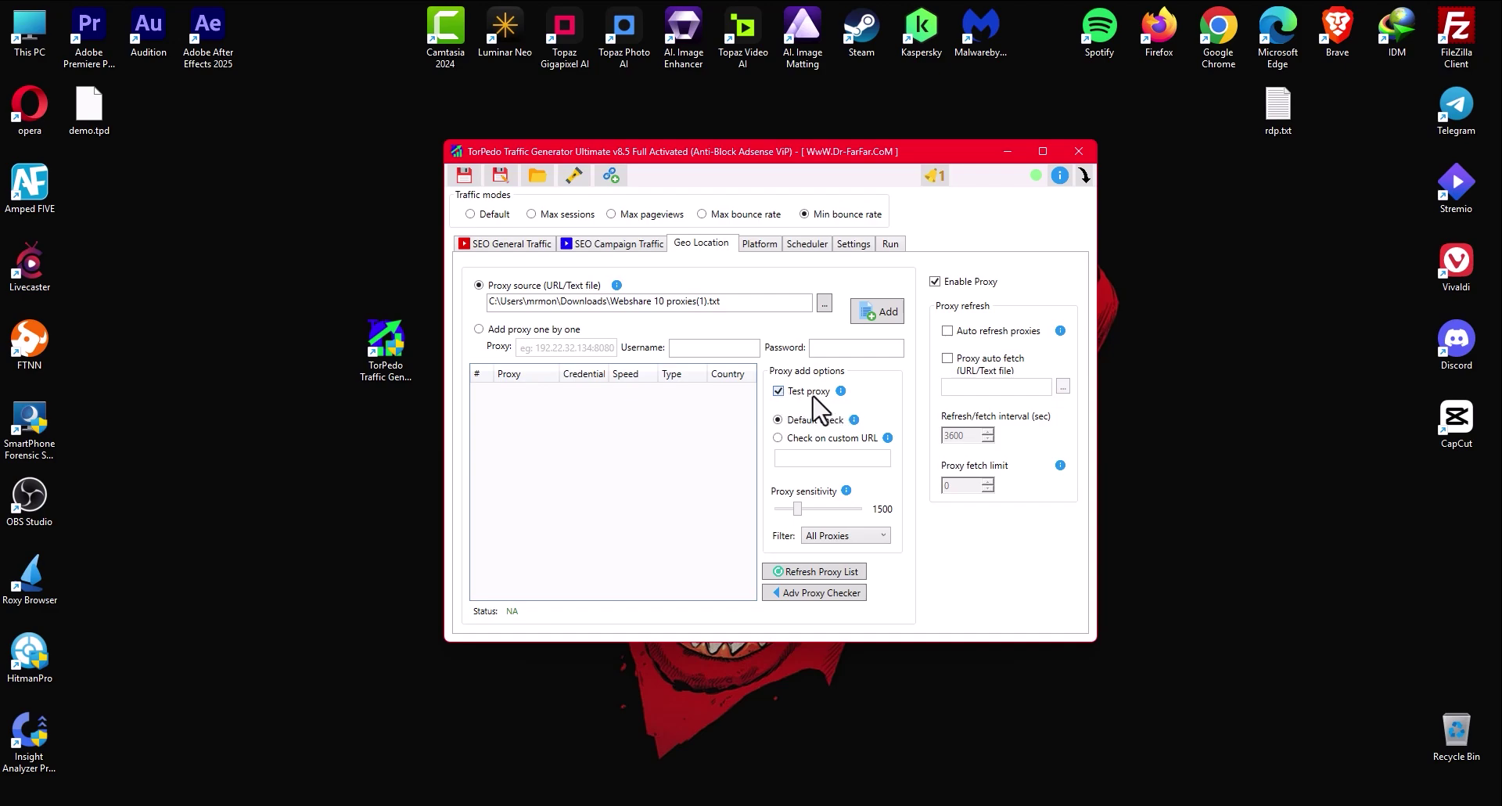
Turn off proxy testing and add the proxies from the selected text file to the proxy list.
drag(850, 158, 899, 147)
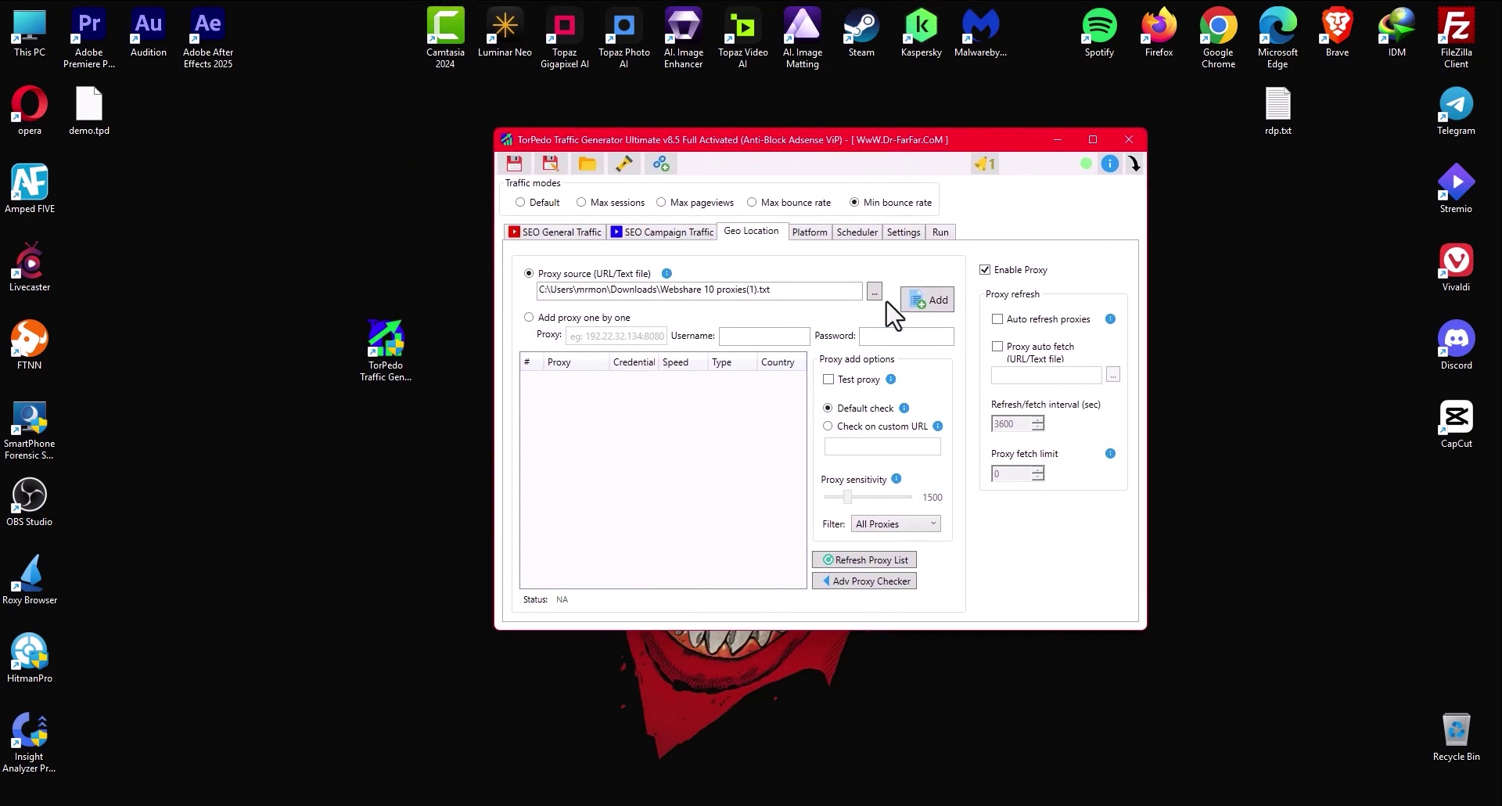
click(931, 305)
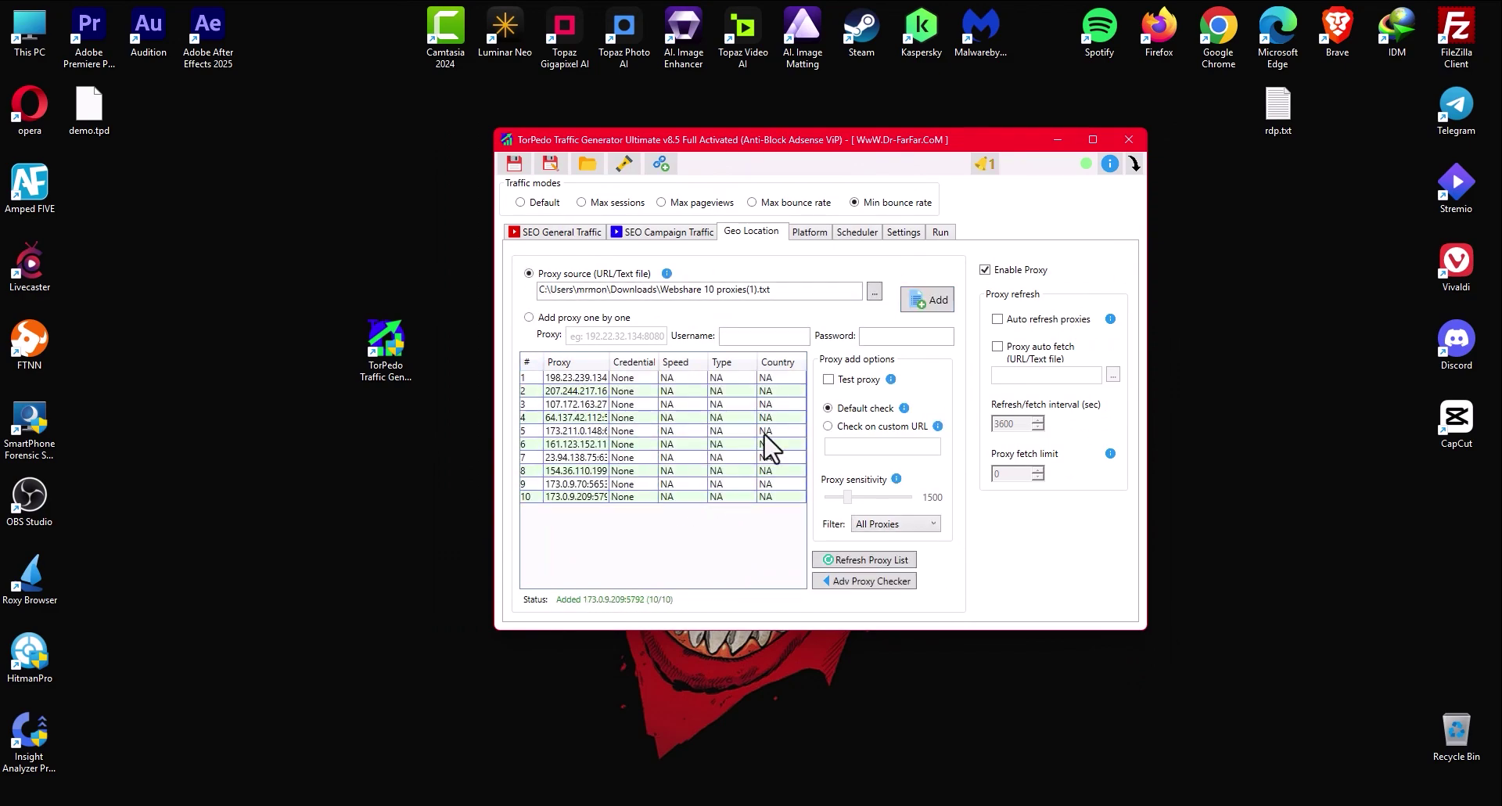
Add Edge 104.0.1293.14 platforms for Windows 11, Windows Phone 10.0 and Android Samsung Phone, plus Edge 99.0.1150.11 for Android Samsung Phone.
click(813, 234)
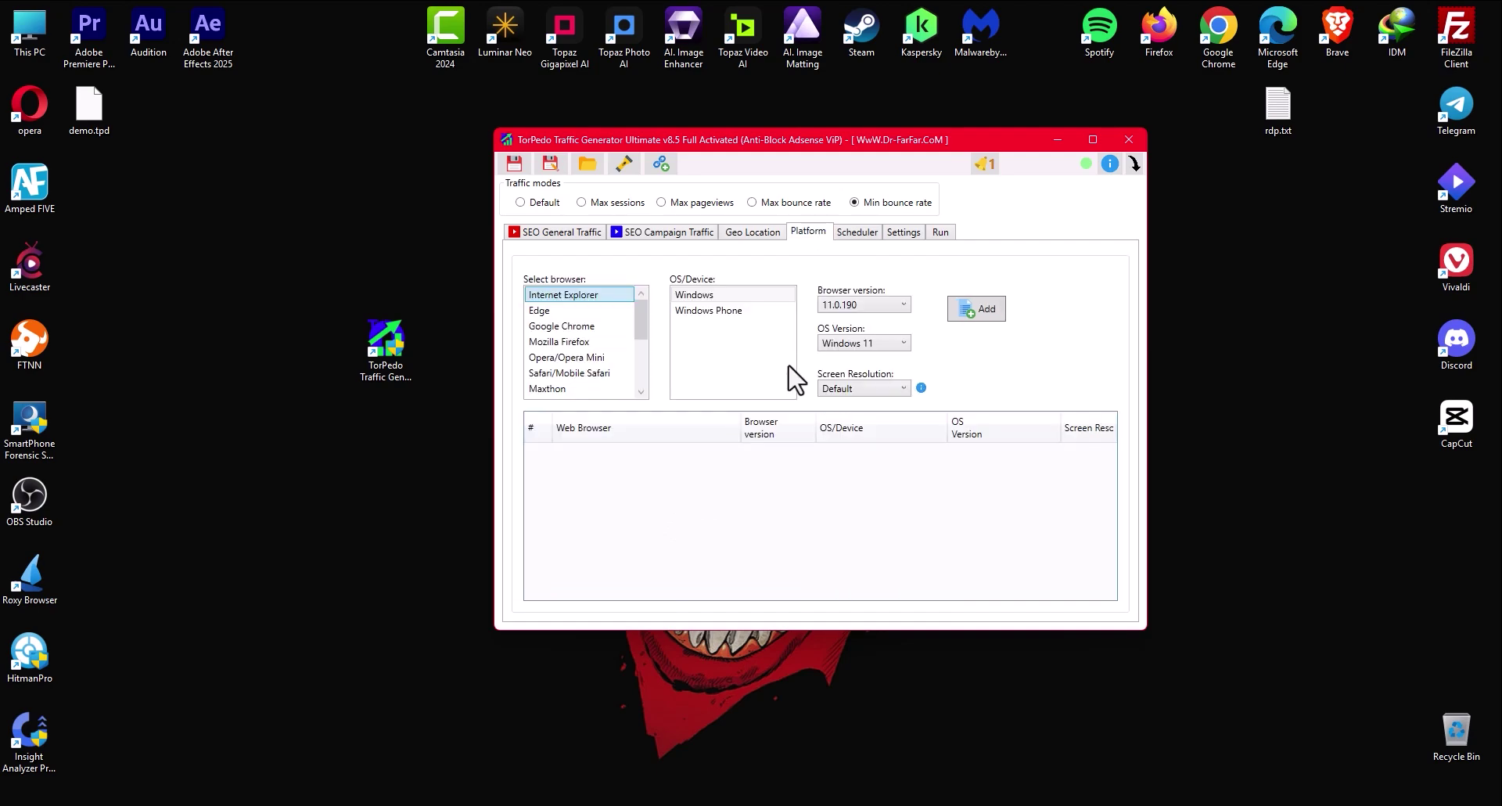
click(602, 310)
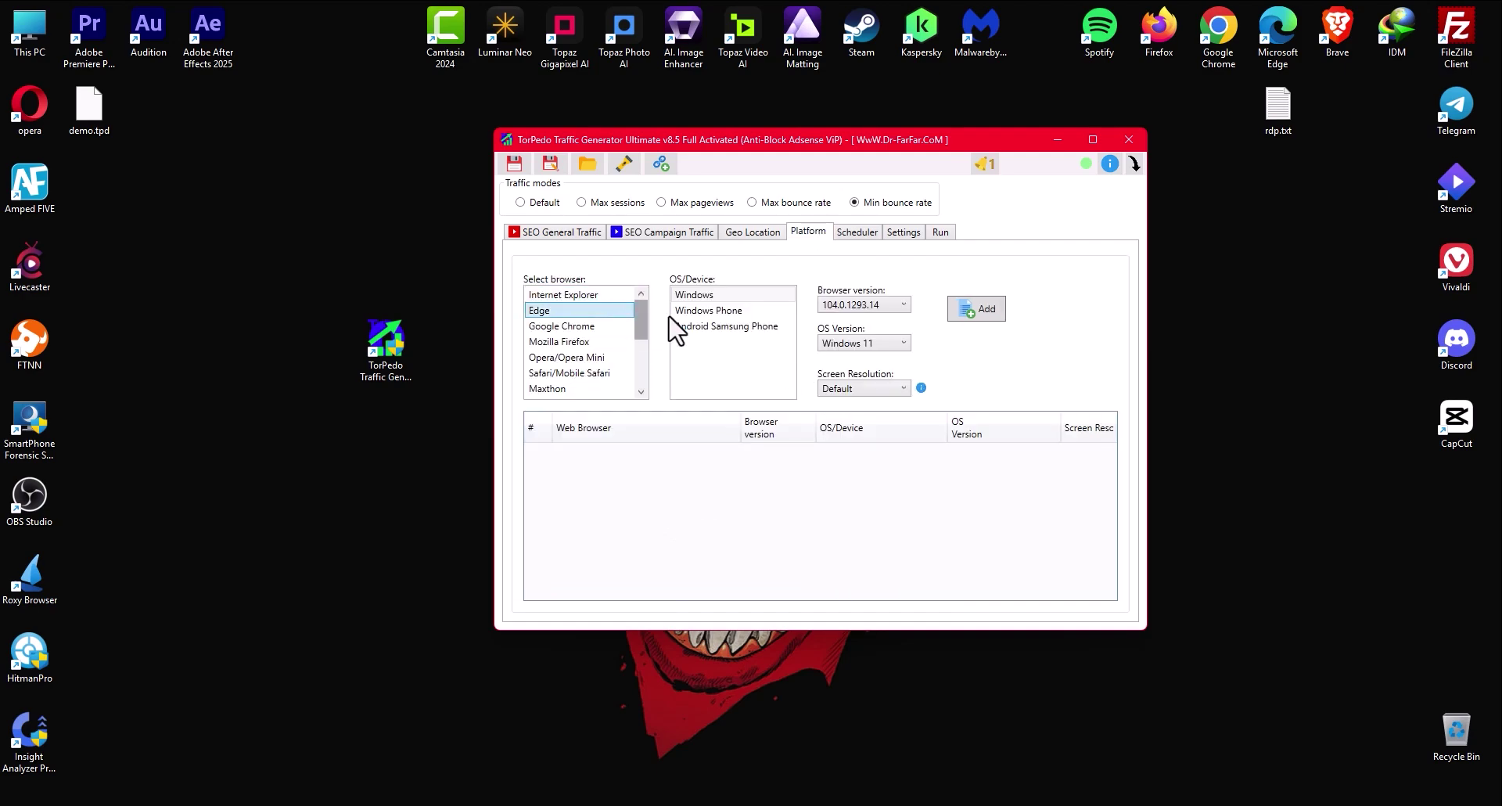
click(972, 313)
click(735, 310)
click(969, 309)
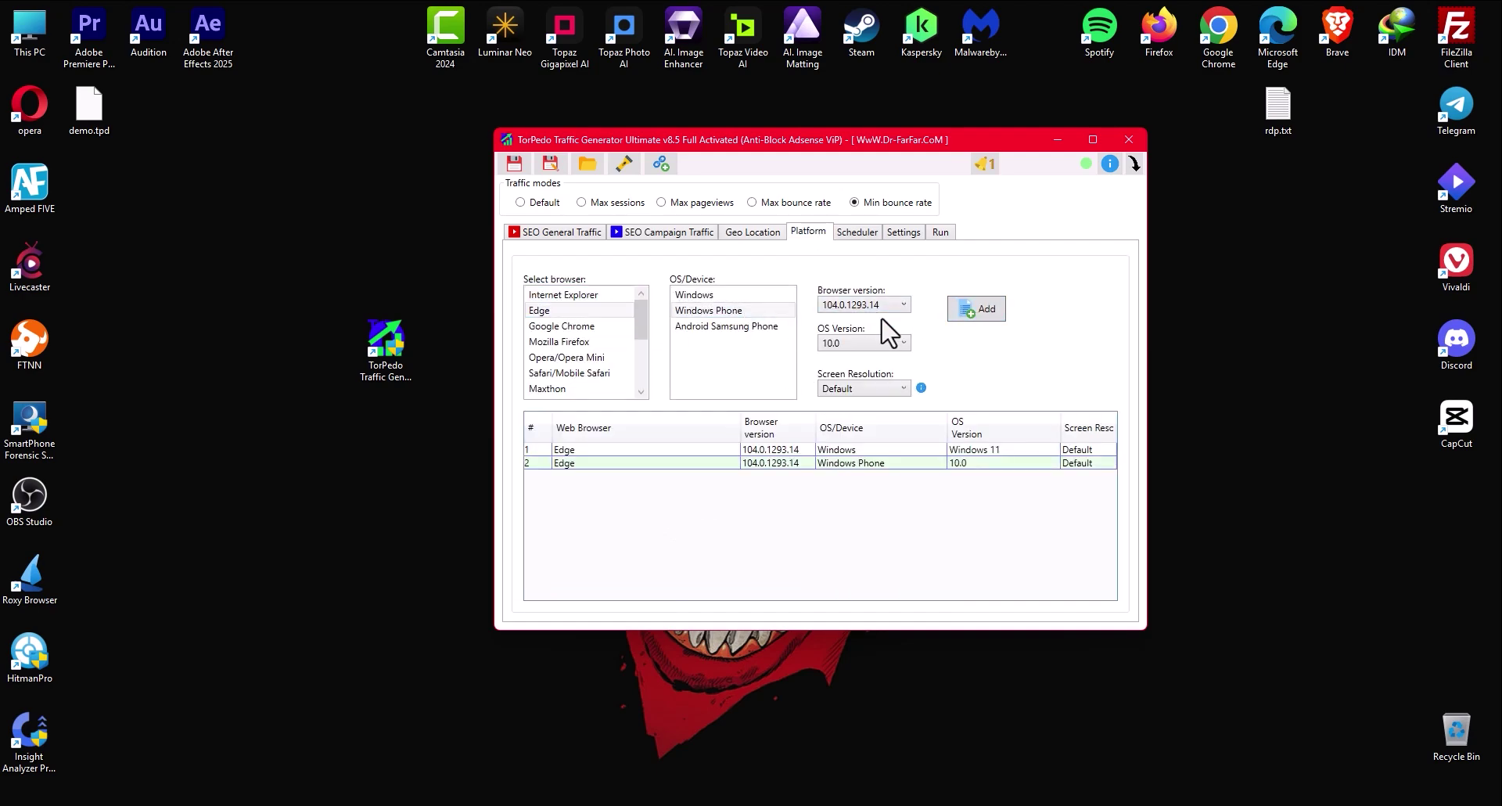
click(747, 325)
click(974, 310)
click(865, 305)
click(847, 373)
click(973, 309)
Add Windows 11 platforms for Mozilla Firefox 101.0.1, Google Chrome 104.0.5112 and Edge 104.0.1293.14 to the platform list.
click(560, 341)
click(987, 313)
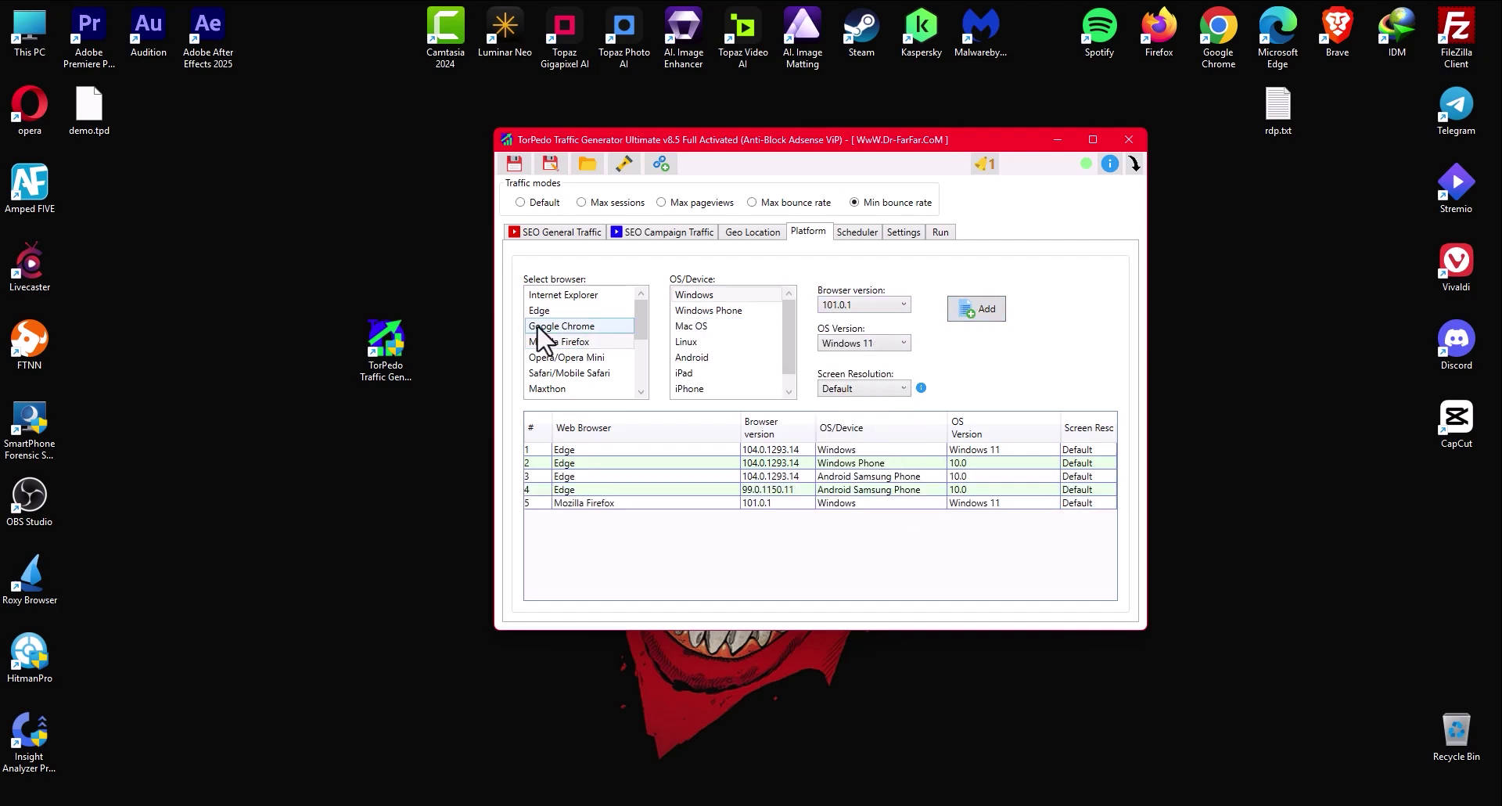
click(559, 326)
click(987, 311)
click(563, 311)
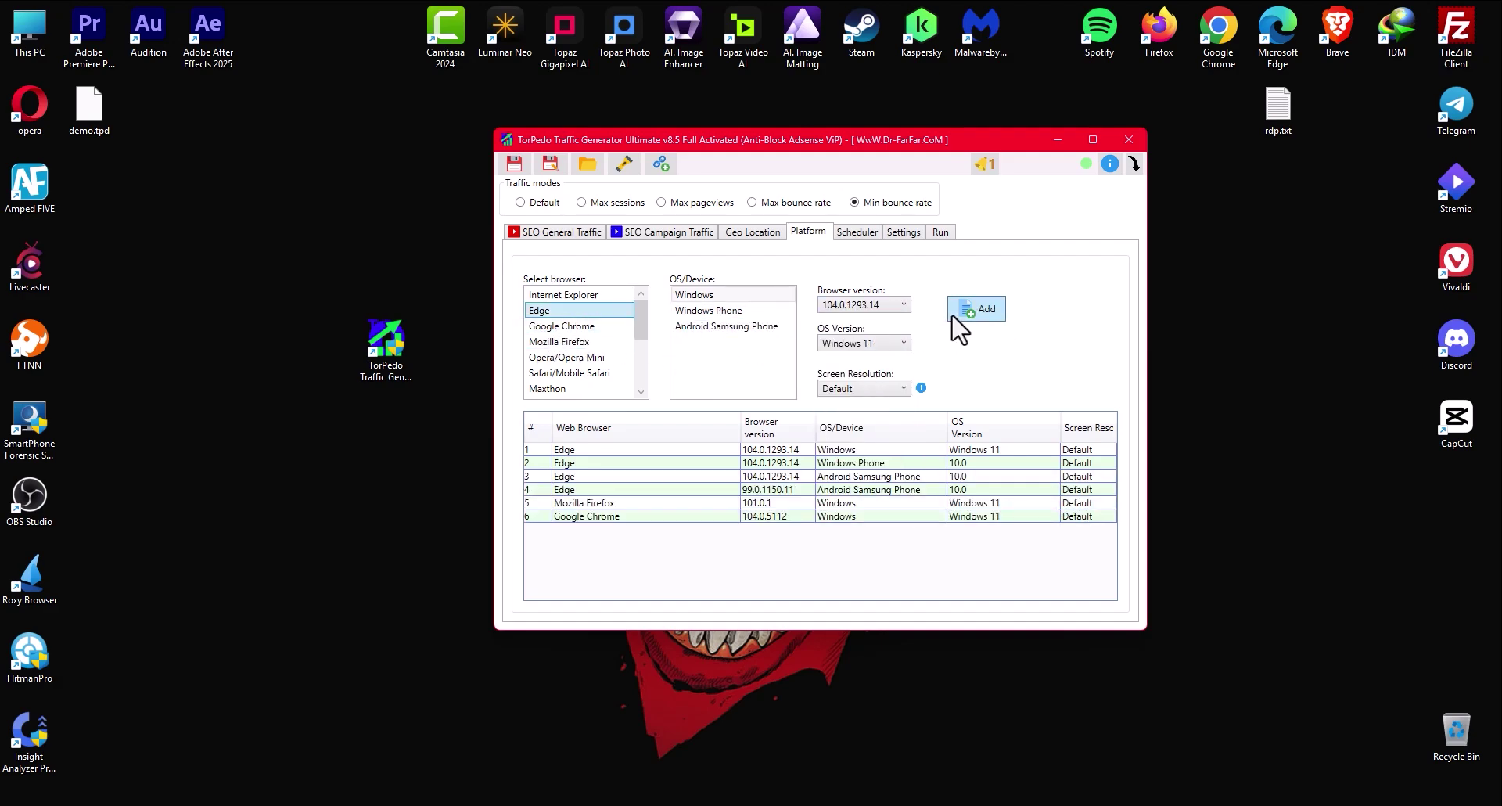
click(974, 313)
Add Google Chrome 104.0.5112 platforms for Windows 11, Windows Phone 10.0 and Mac OS 11.3.1.
click(579, 326)
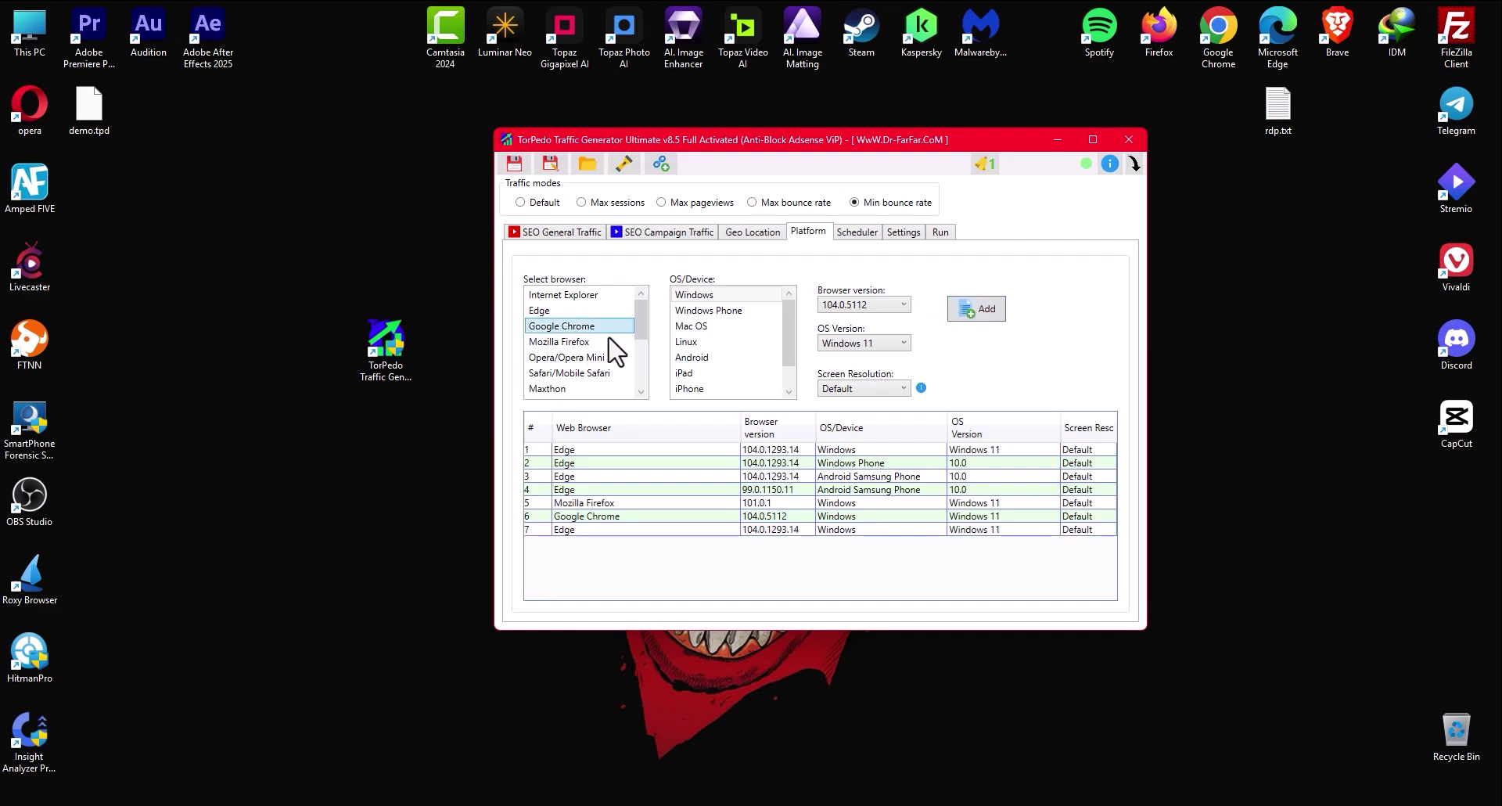
click(973, 311)
click(743, 311)
click(976, 313)
click(677, 327)
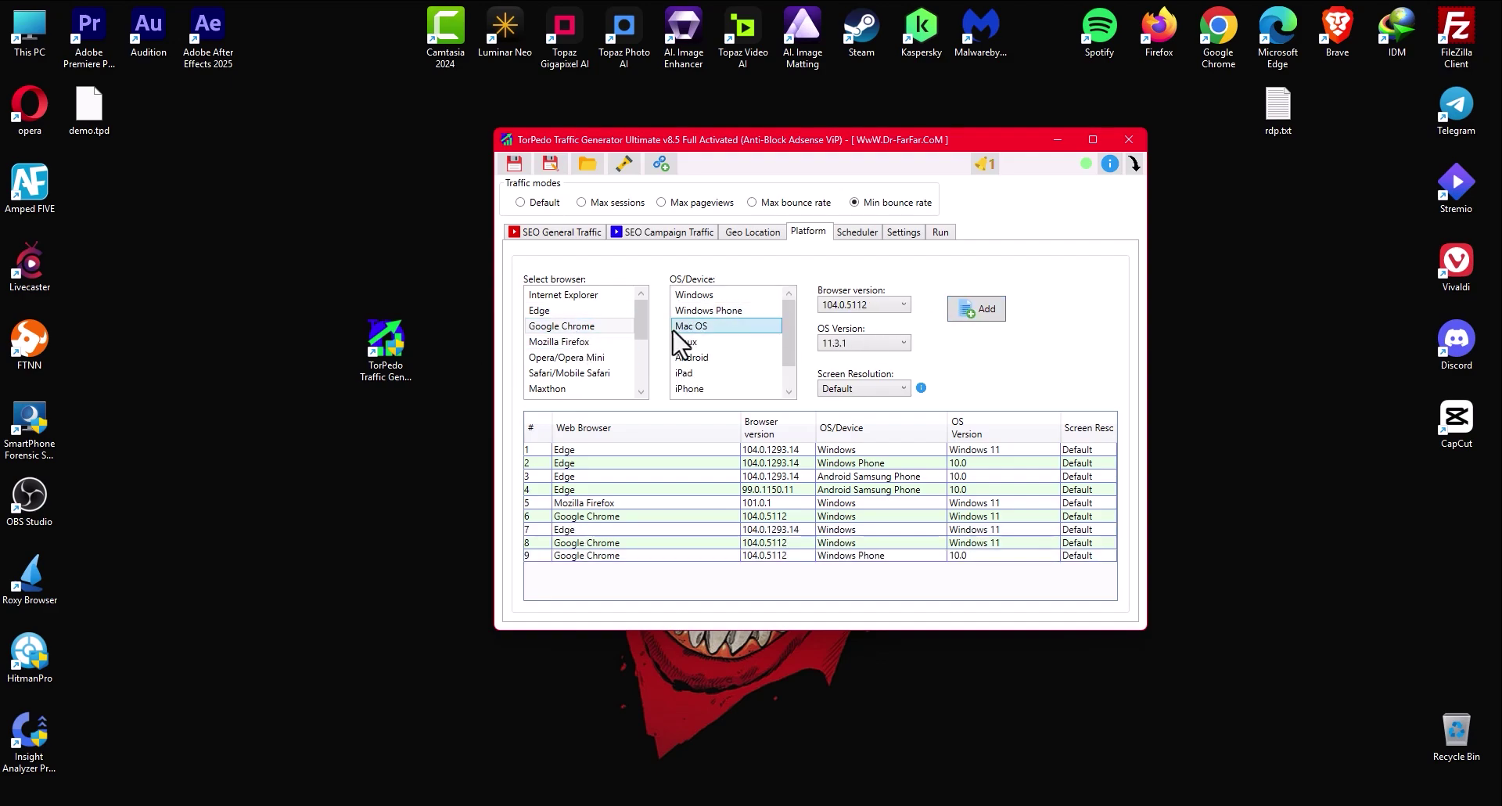
click(989, 313)
Add Google Chrome 101.0.4951 for Linux and Safari/Mobile Safari 15.6 for Windows 11 to the platform list.
click(687, 341)
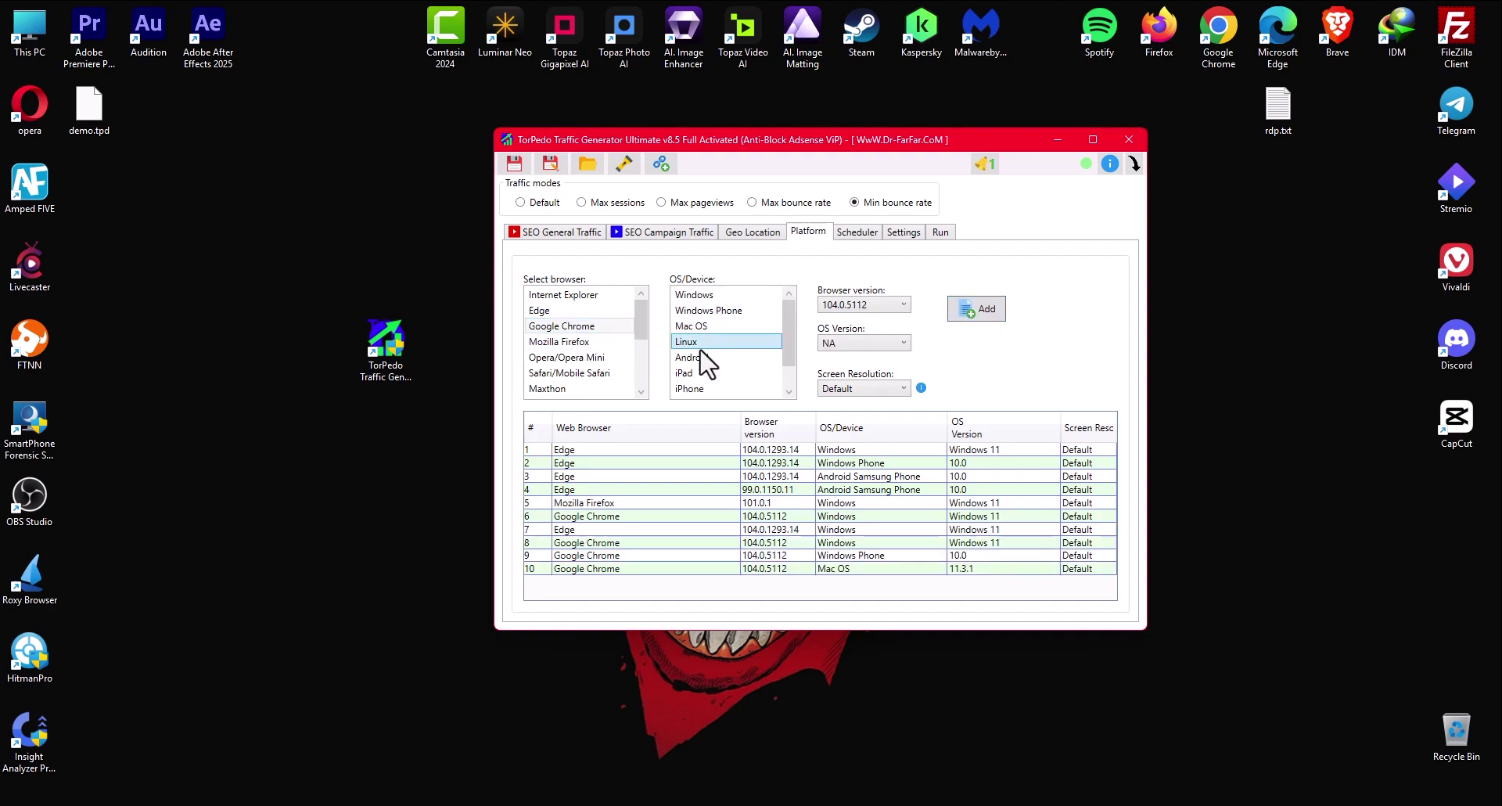
click(874, 305)
click(852, 360)
click(974, 312)
click(583, 358)
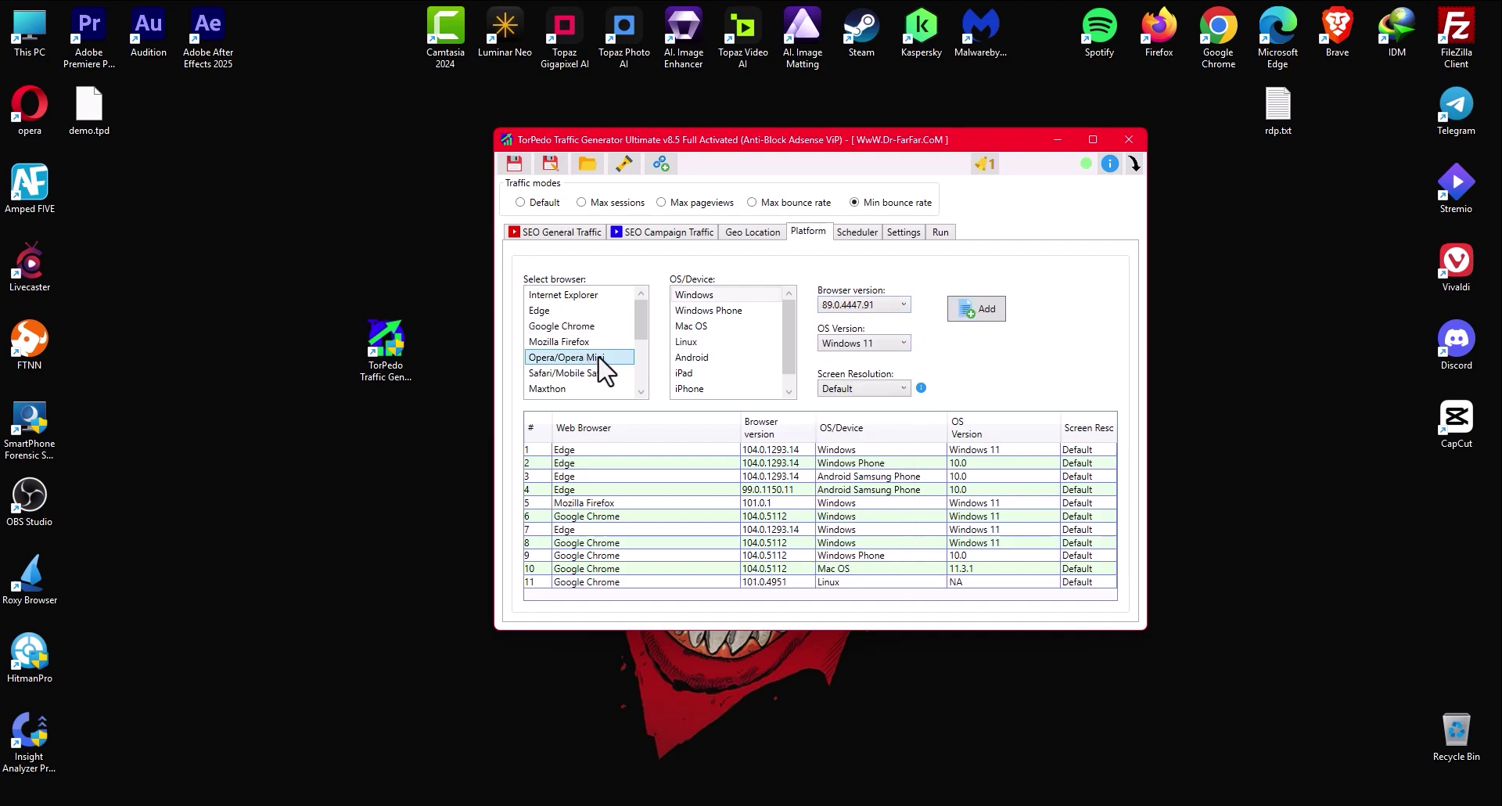
click(555, 373)
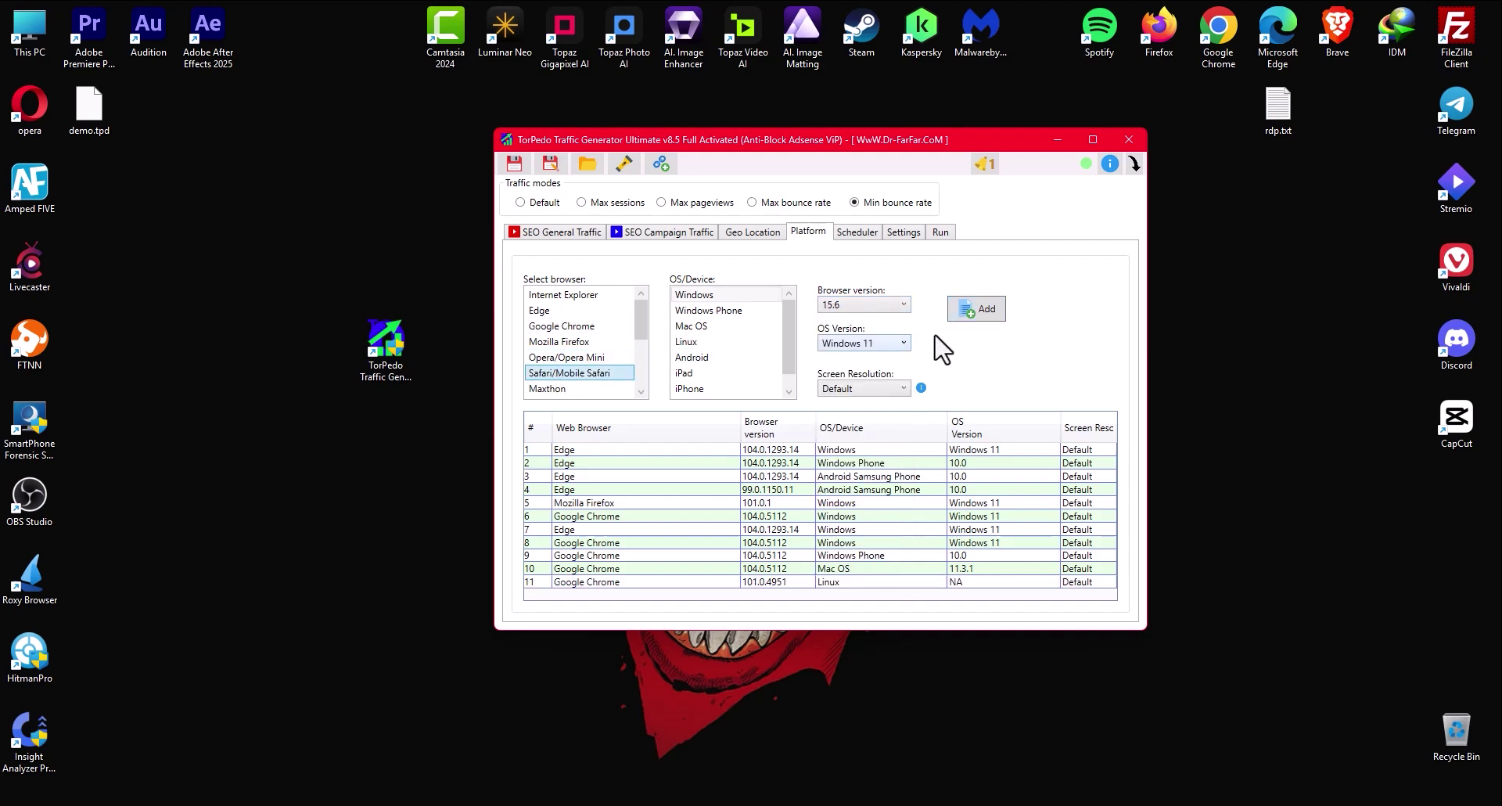
click(974, 316)
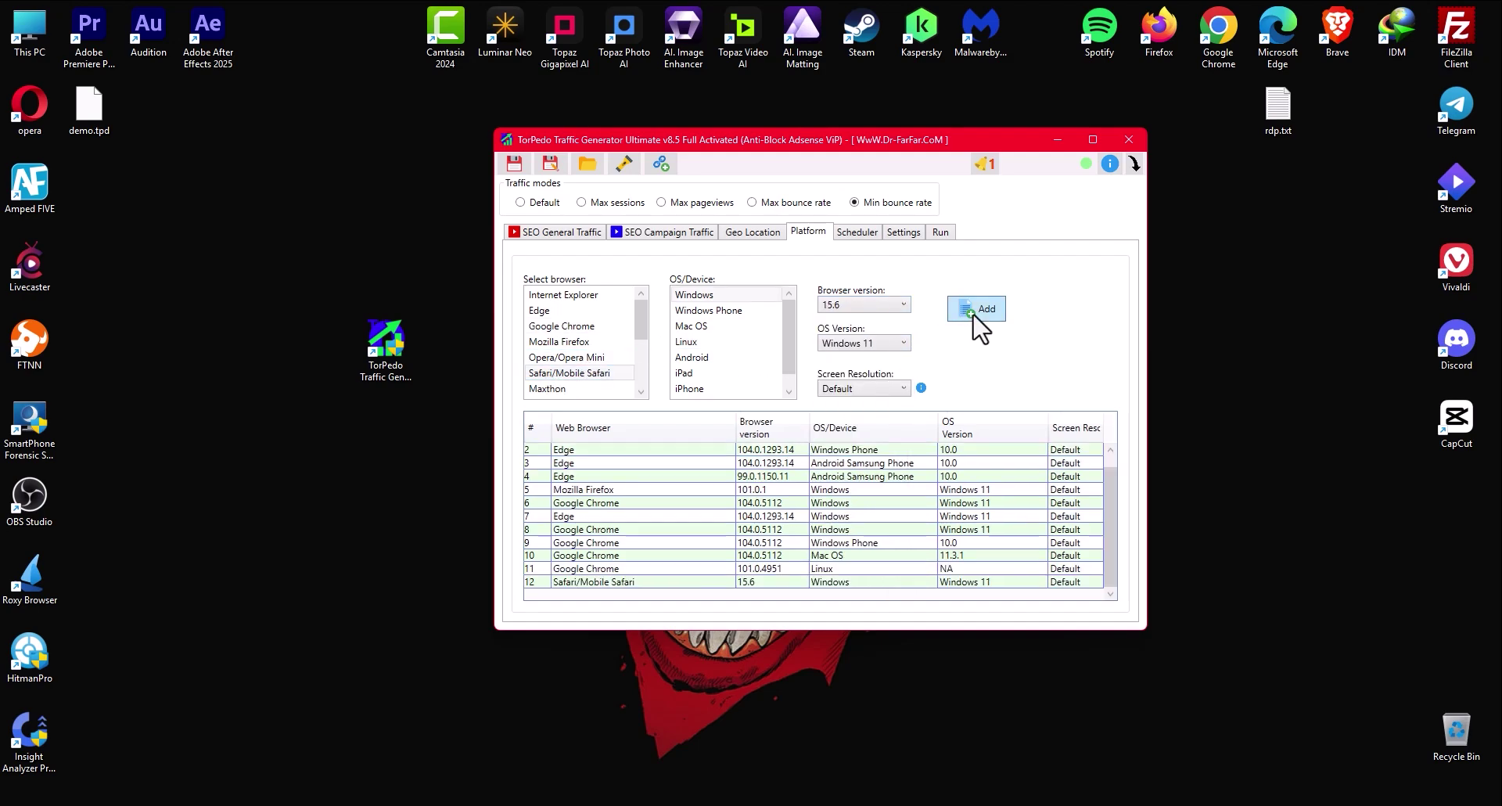
Set the total traffic to 100000000 and the variable session duration to 4000 ms minimum and 20000 ms maximum.
click(904, 233)
click(860, 232)
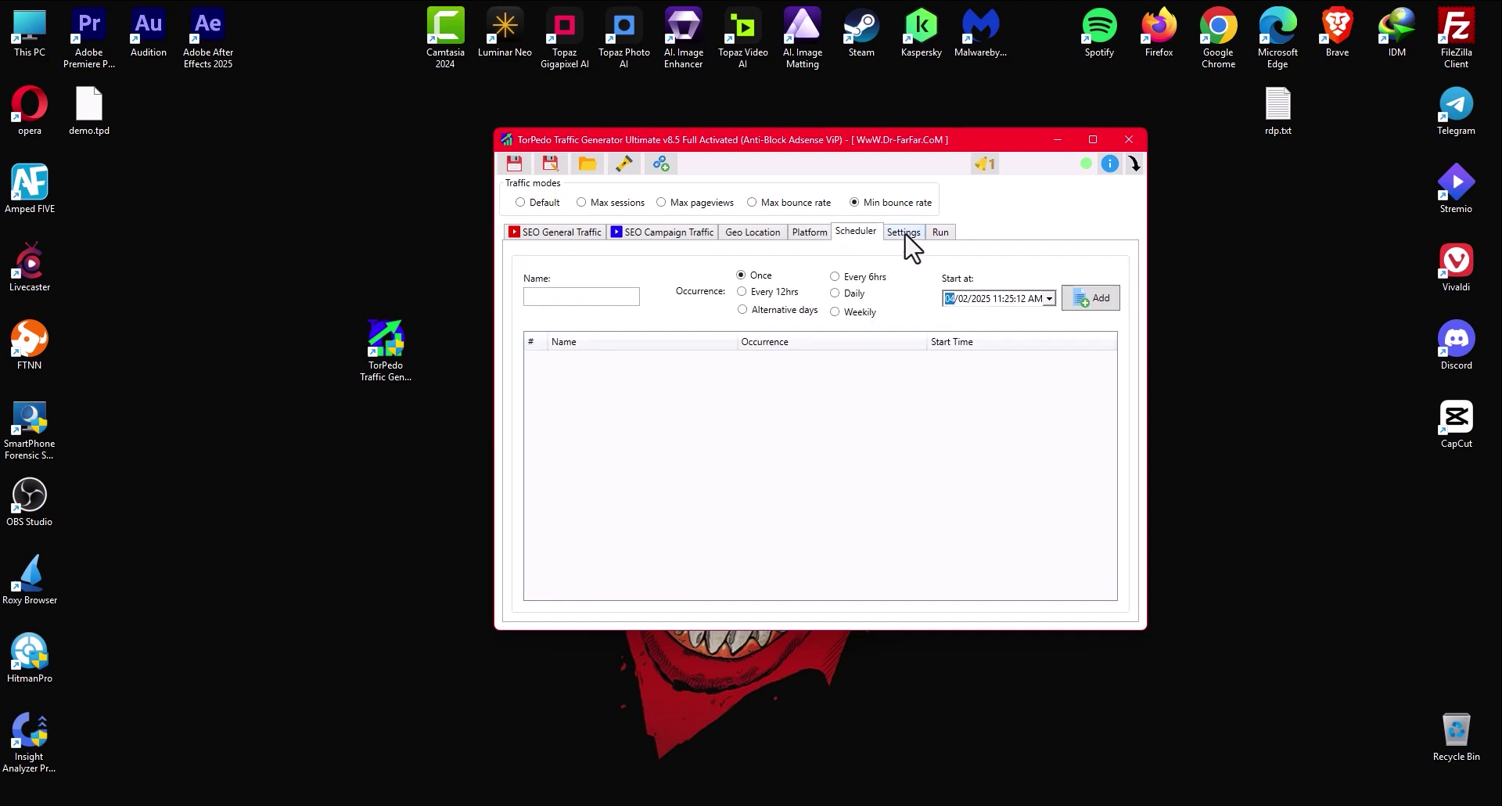
click(904, 234)
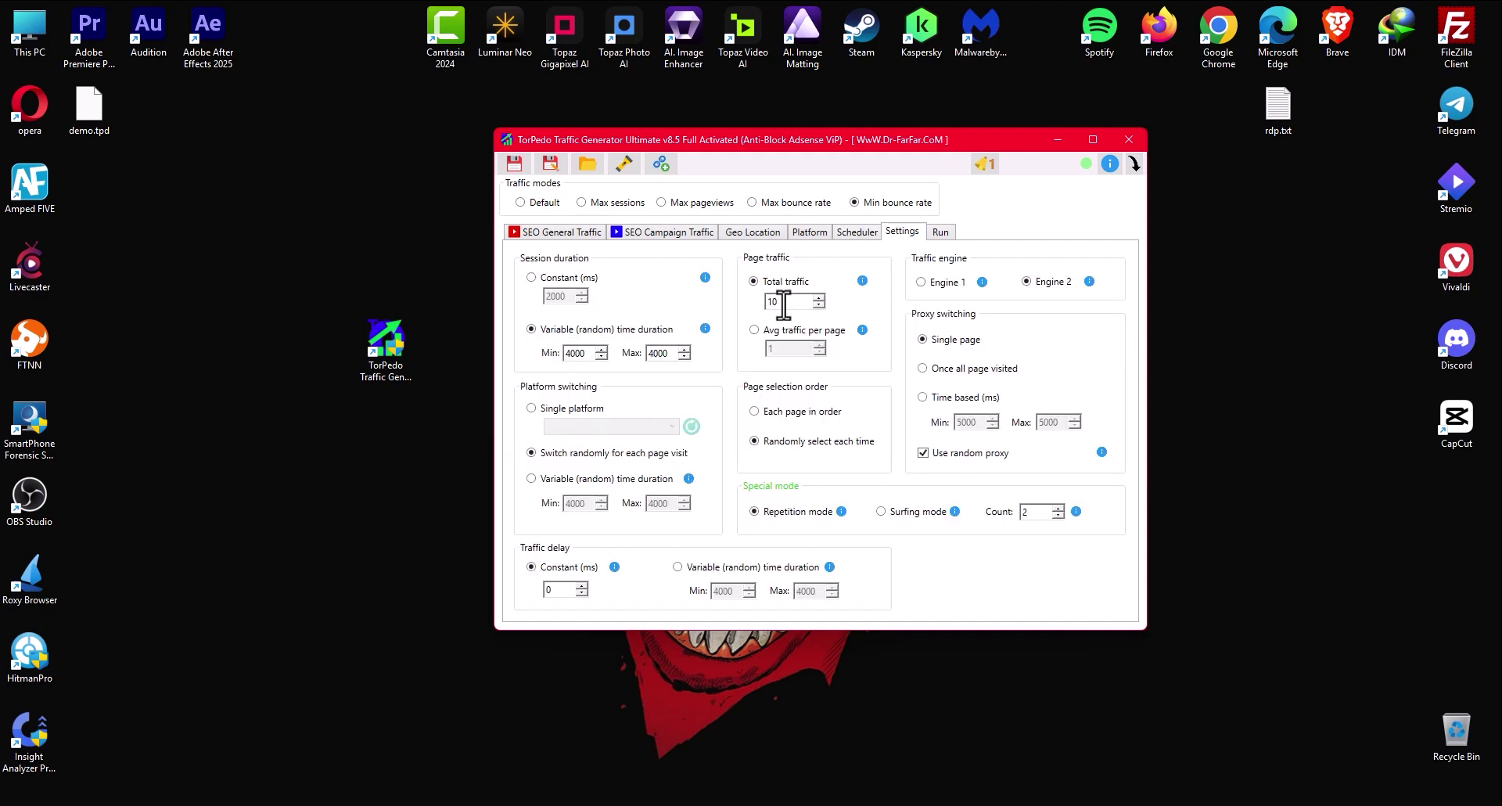
text(00000000)
drag(590, 350, 555, 356)
drag(667, 353, 646, 354)
drag(545, 589, 598, 566)
text(4)
Start the traffic run immediately and move its window aside on the desktop.
click(939, 232)
click(1006, 588)
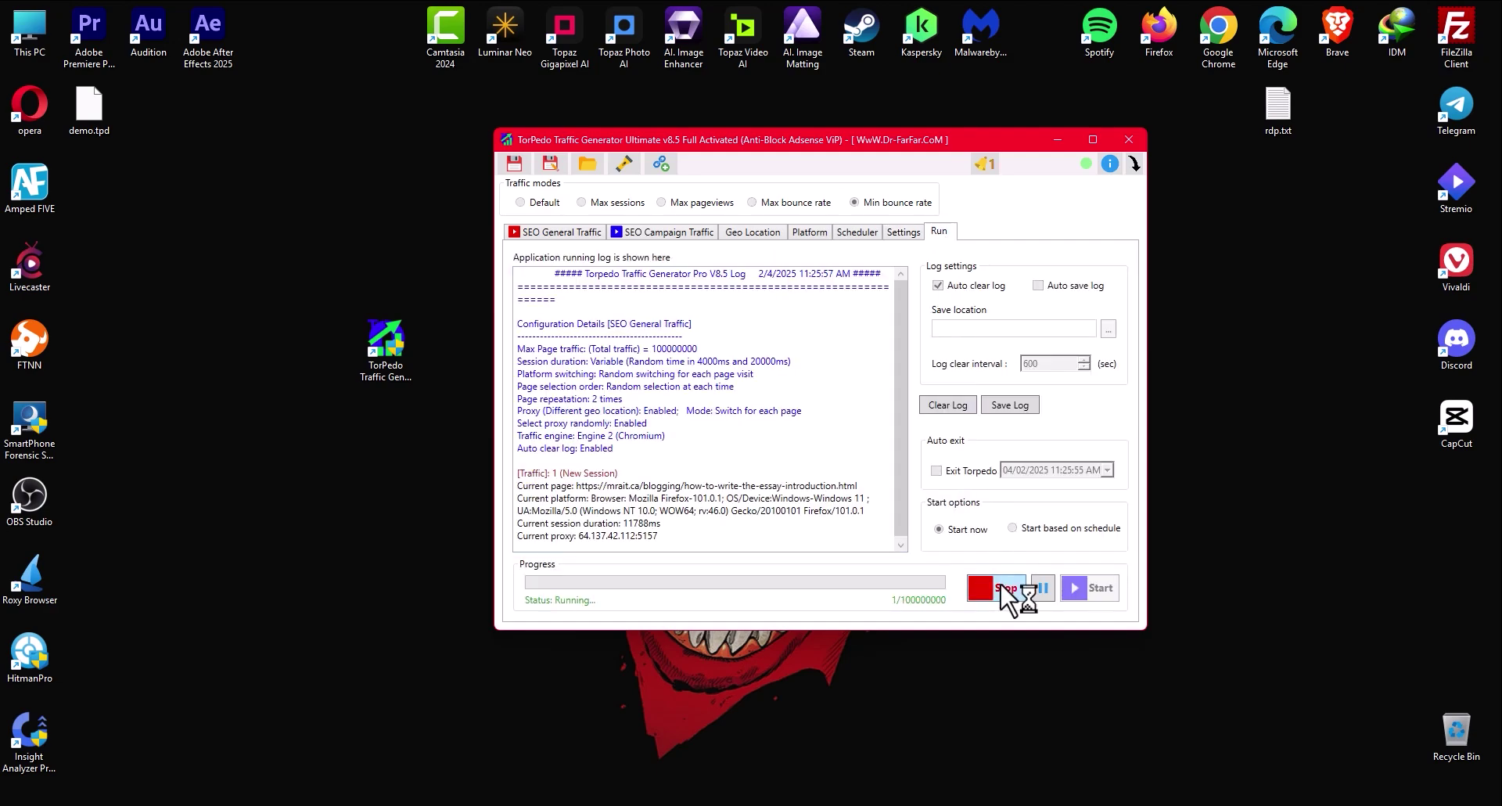
drag(972, 157, 1018, 169)
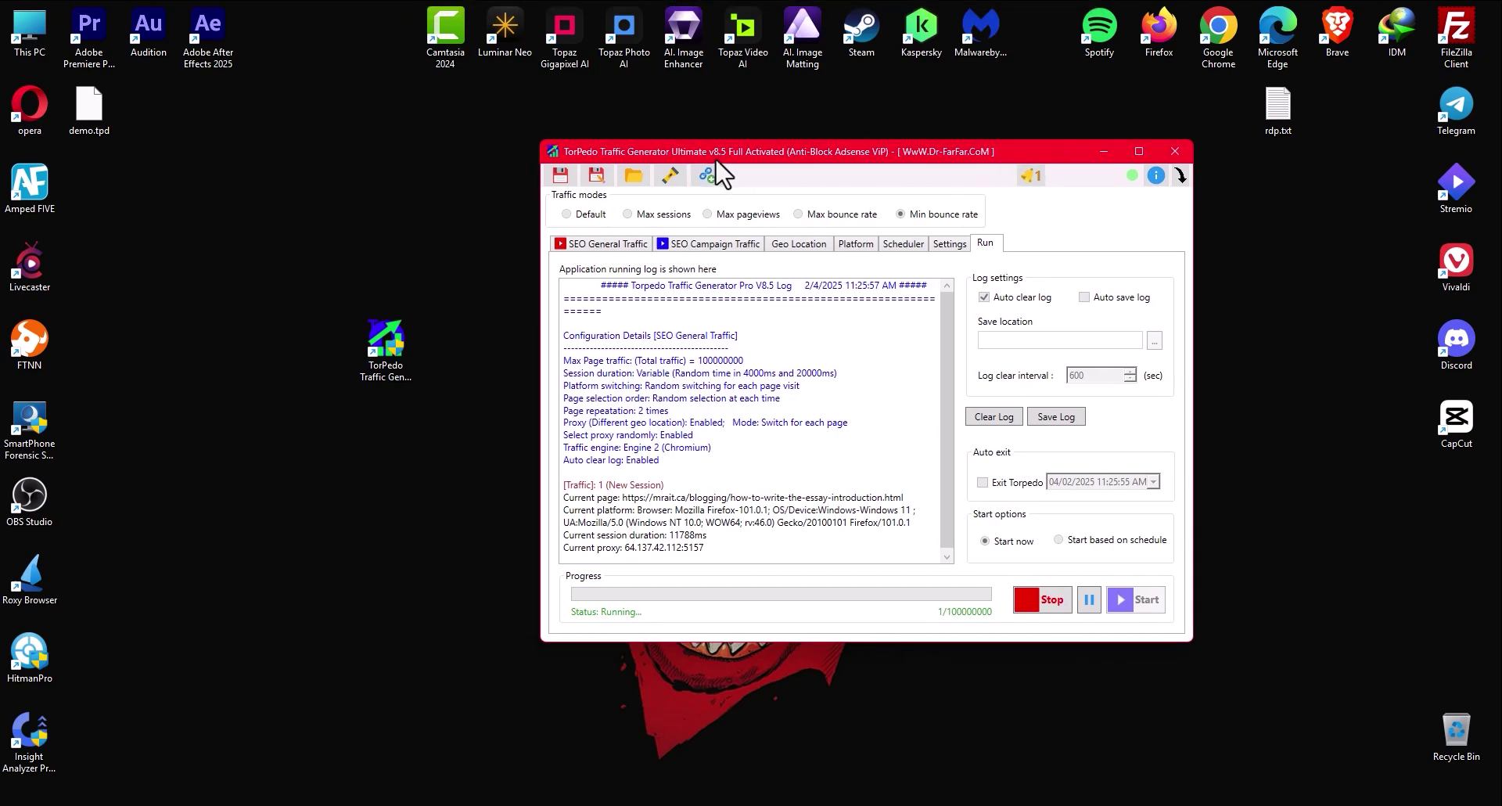
drag(726, 156, 749, 156)
Launch a second TorPedo Traffic Generator instance, dismissing its startup notification and minimizing the browser page it opens.
double_click(407, 335)
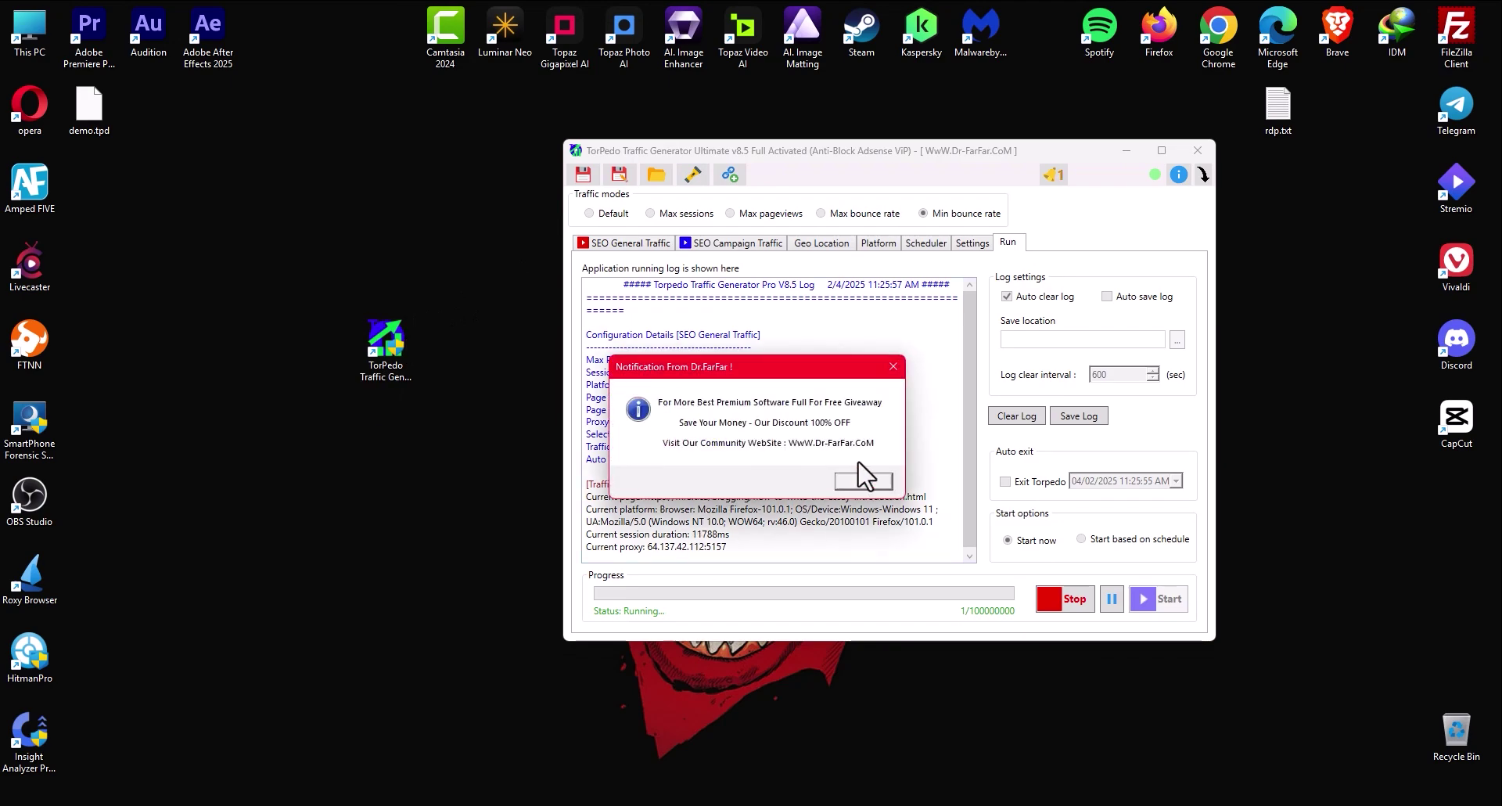
click(862, 479)
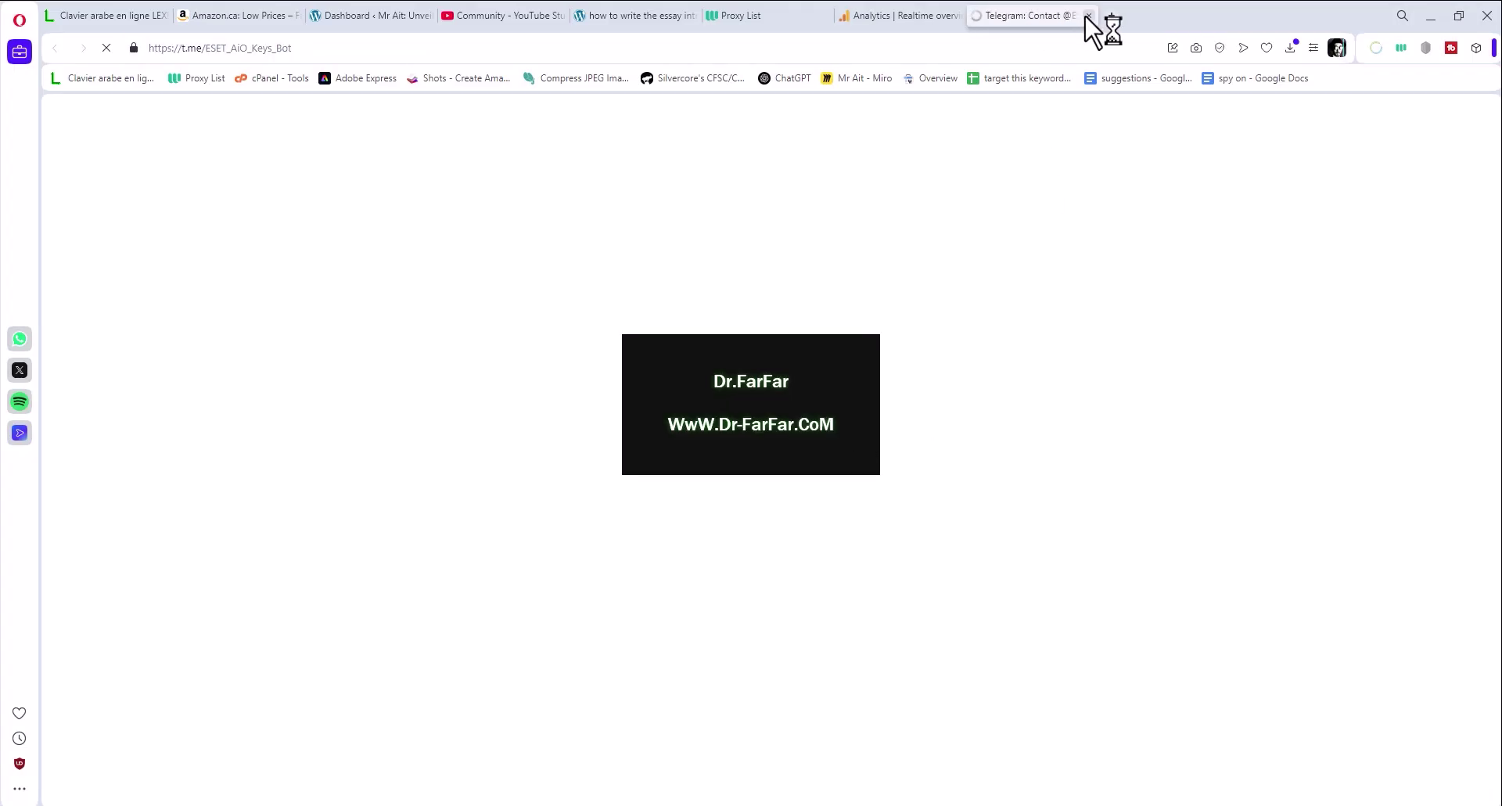
click(1430, 15)
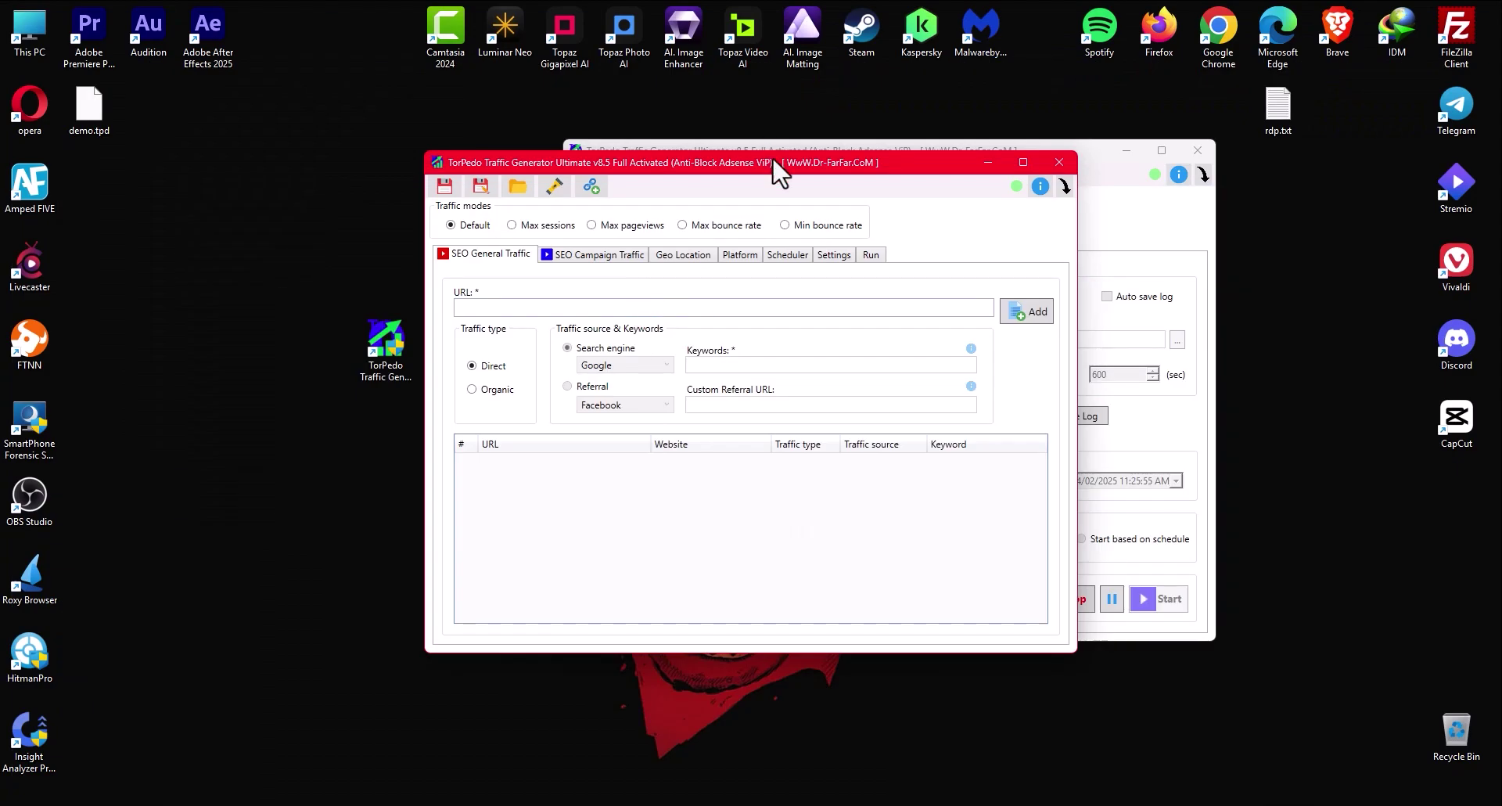
mouse_move(773, 158)
mouse_down()
mouse_move(739, 168)
mouse_move(772, 152)
mouse_up()
Load the saved configuration demo.tpd from the Desktop into the new instance.
click(516, 181)
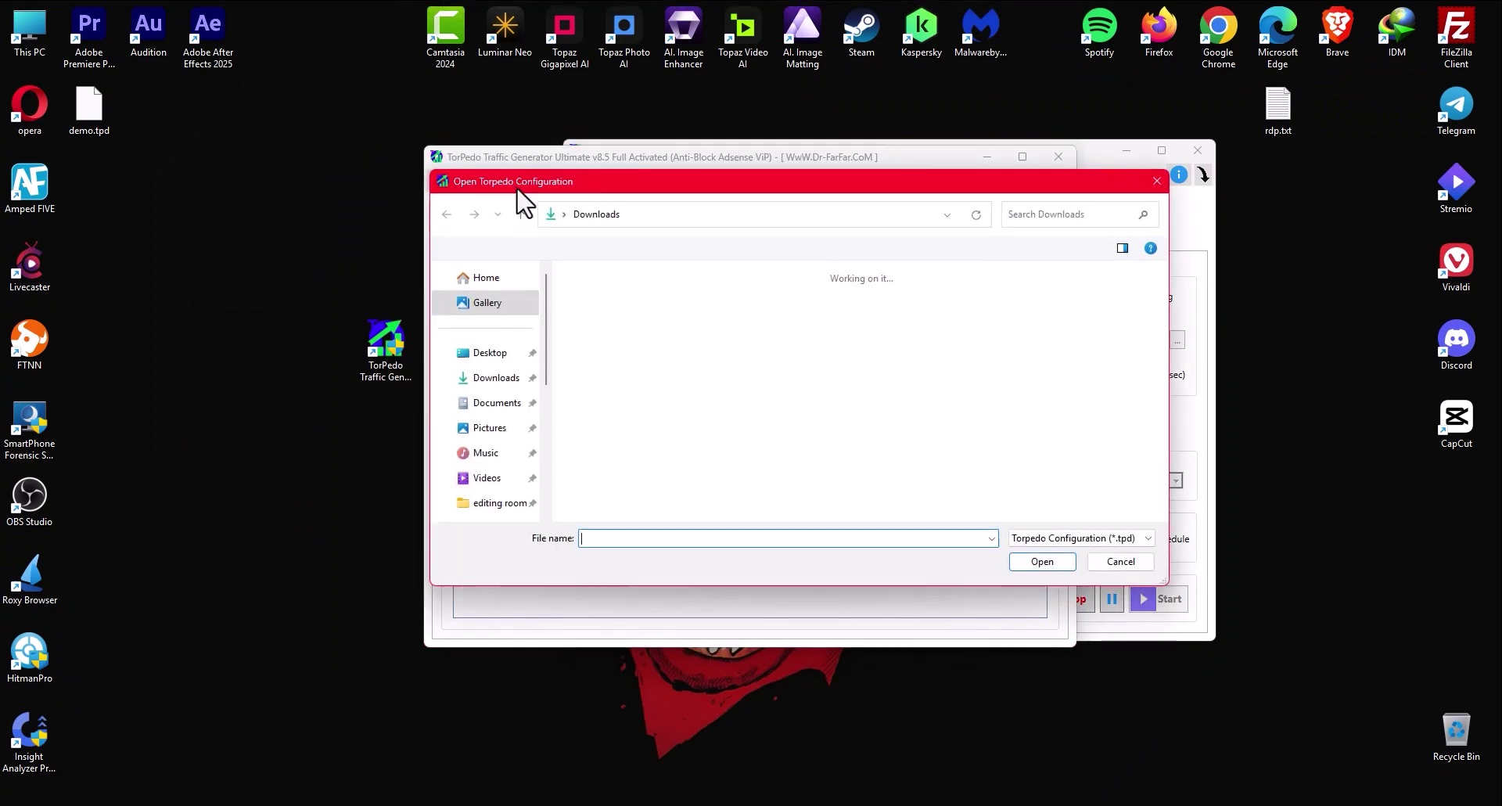
click(491, 353)
click(607, 307)
click(1039, 561)
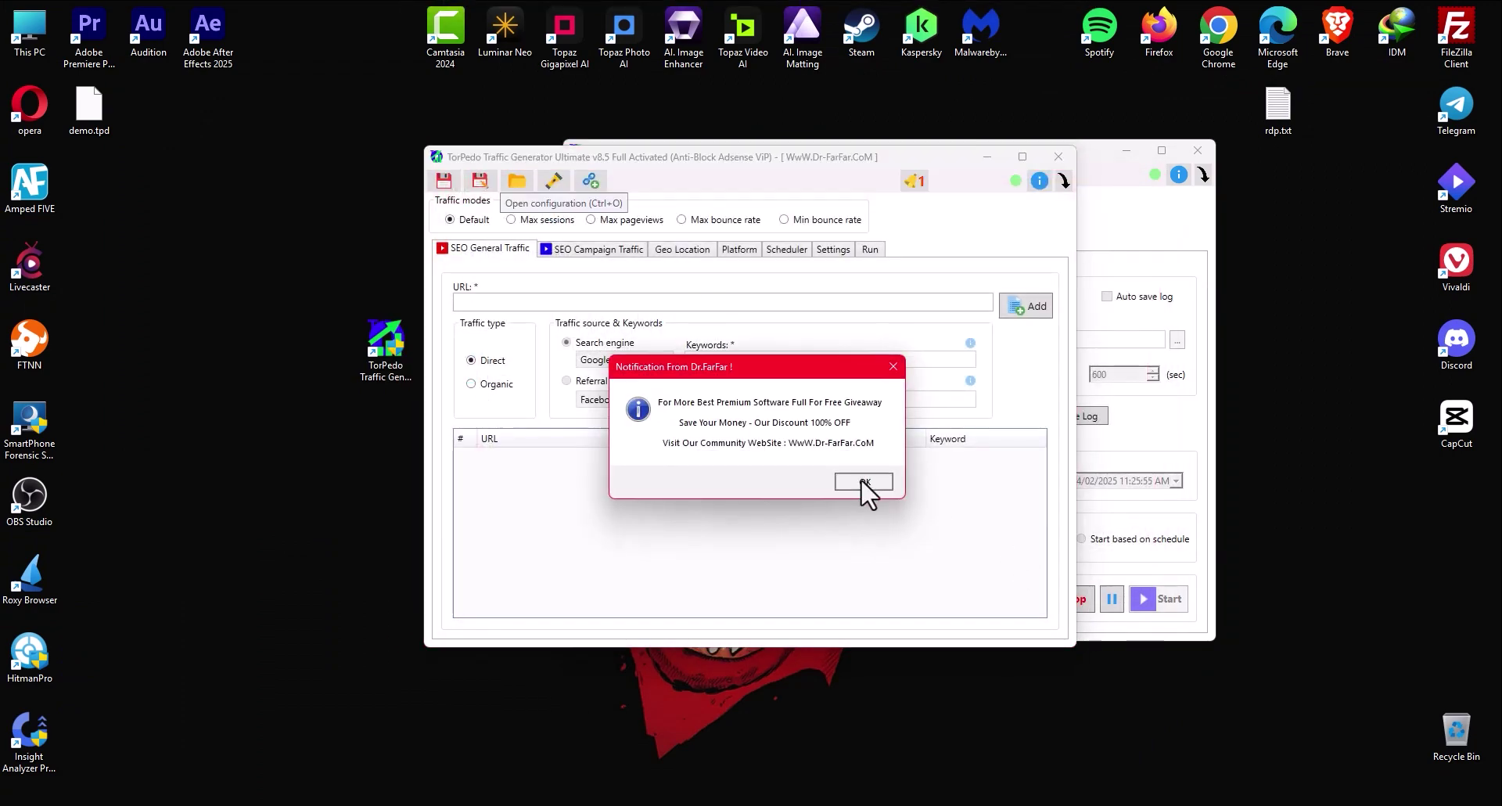
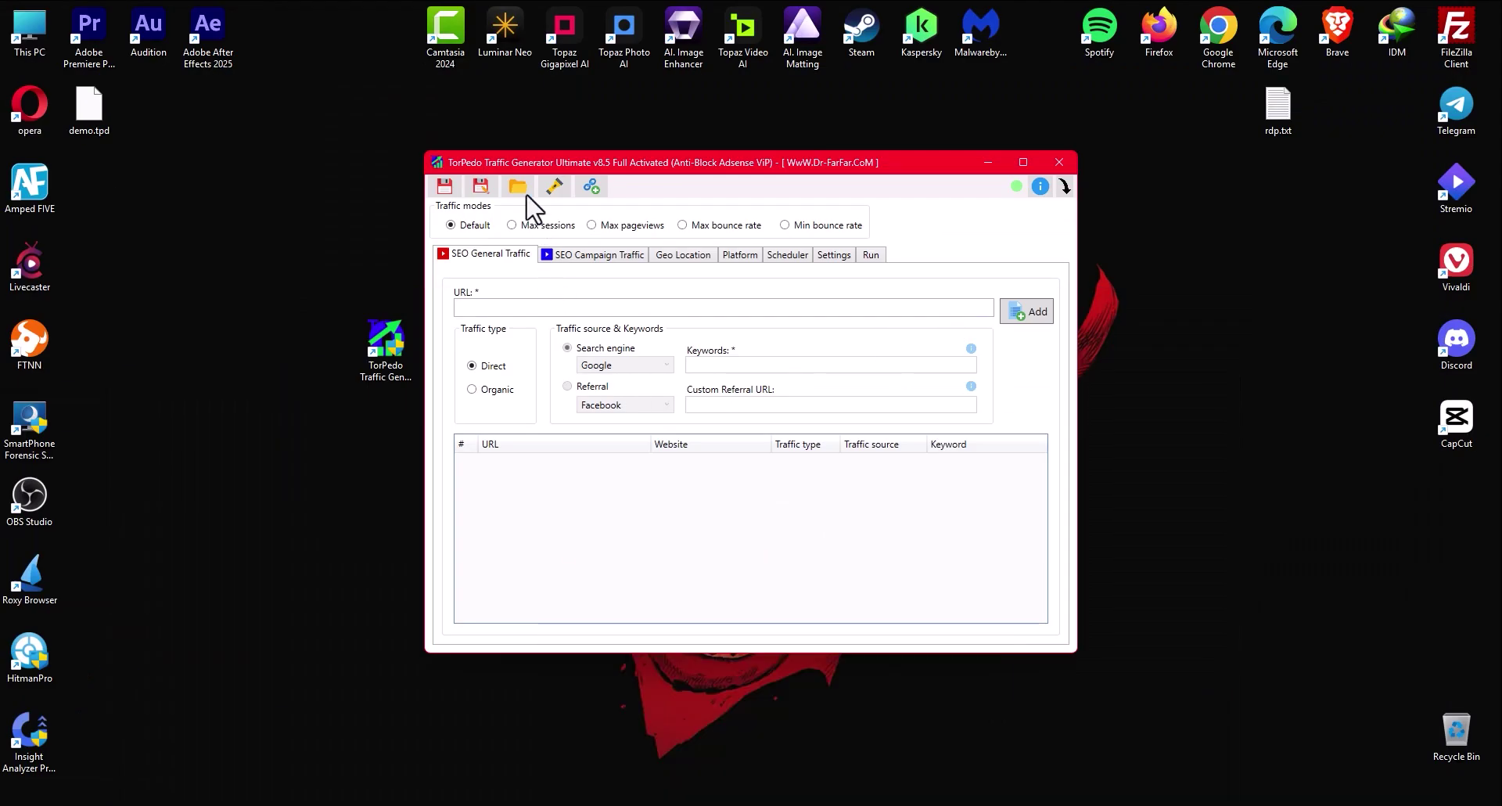
Open the saved configuration in the blank instance, start its traffic run, and minimize the window.
click(517, 188)
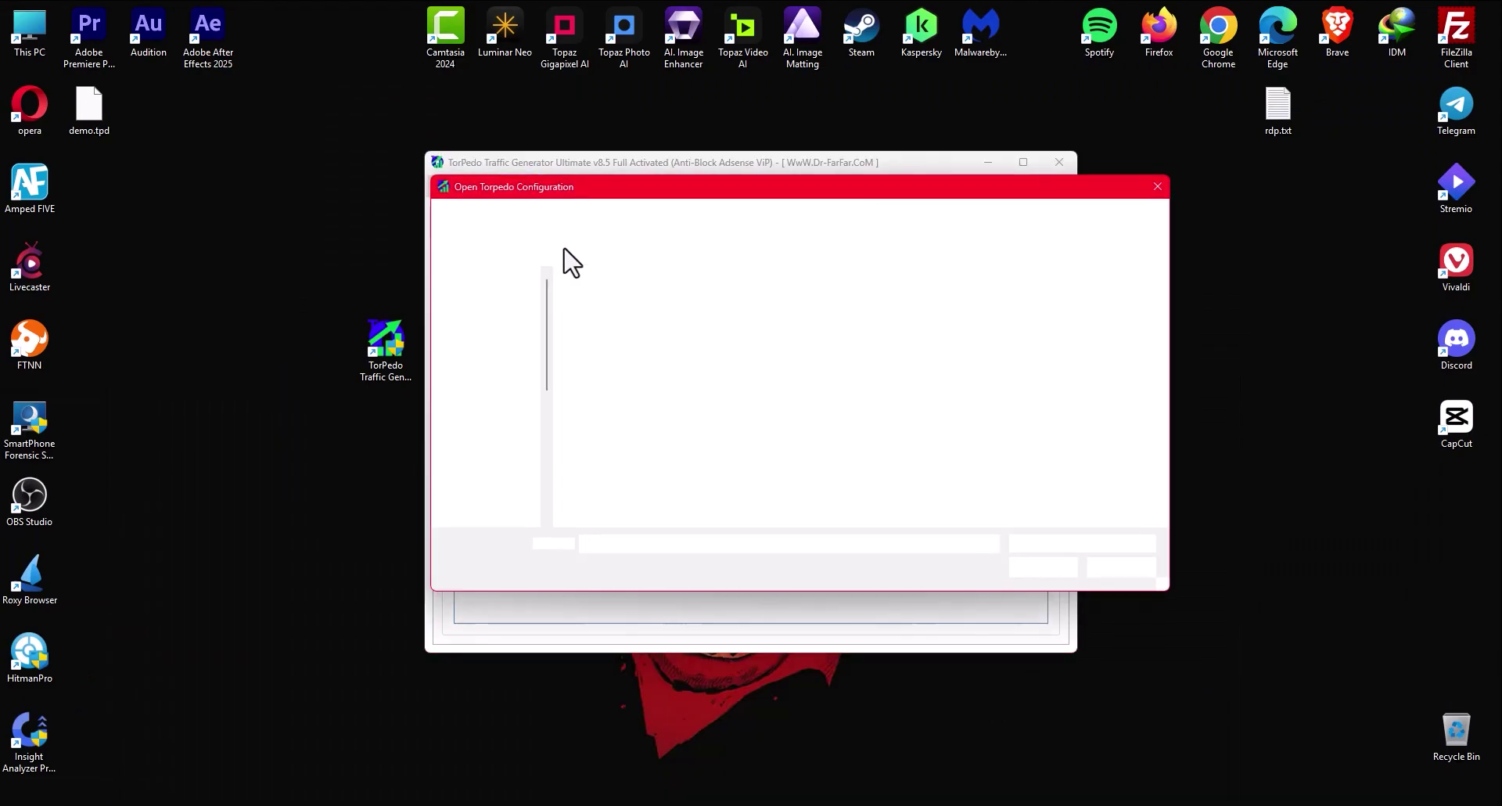
click(1033, 570)
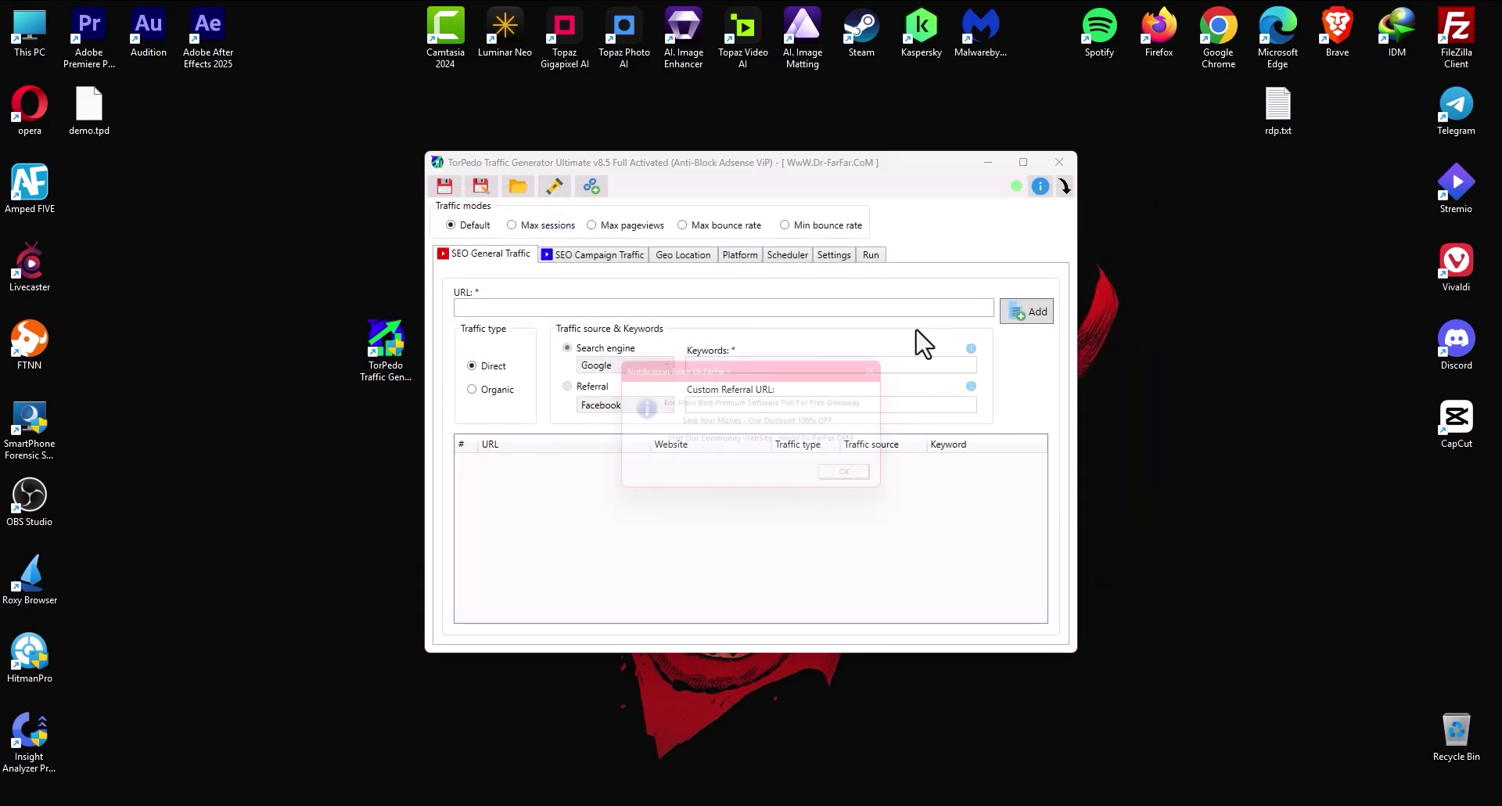
click(869, 254)
click(927, 610)
click(988, 161)
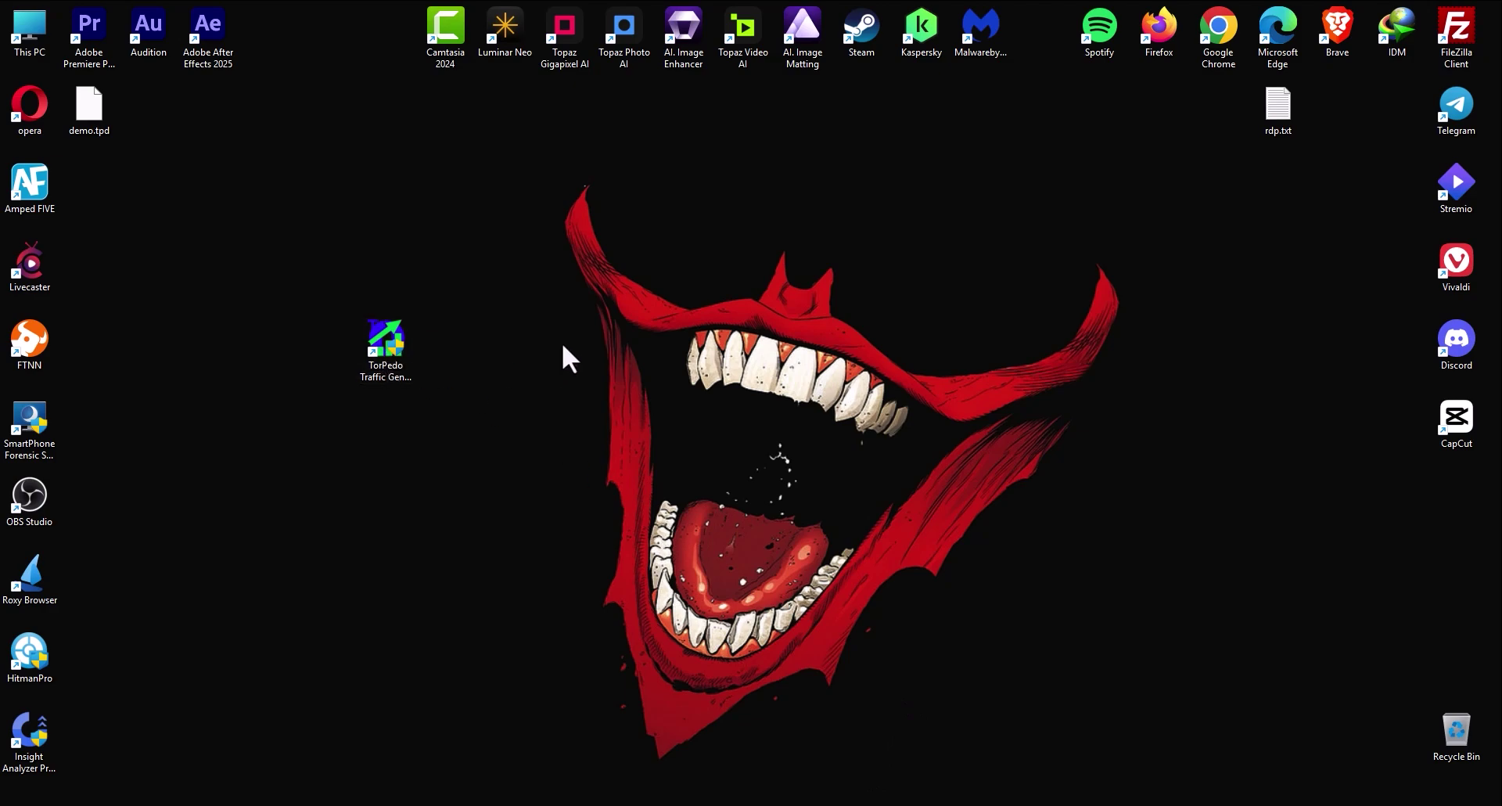
Switch to the remote desktop to view its running TorPedo instances, and minimize that session.
drag(372, 316, 474, 275)
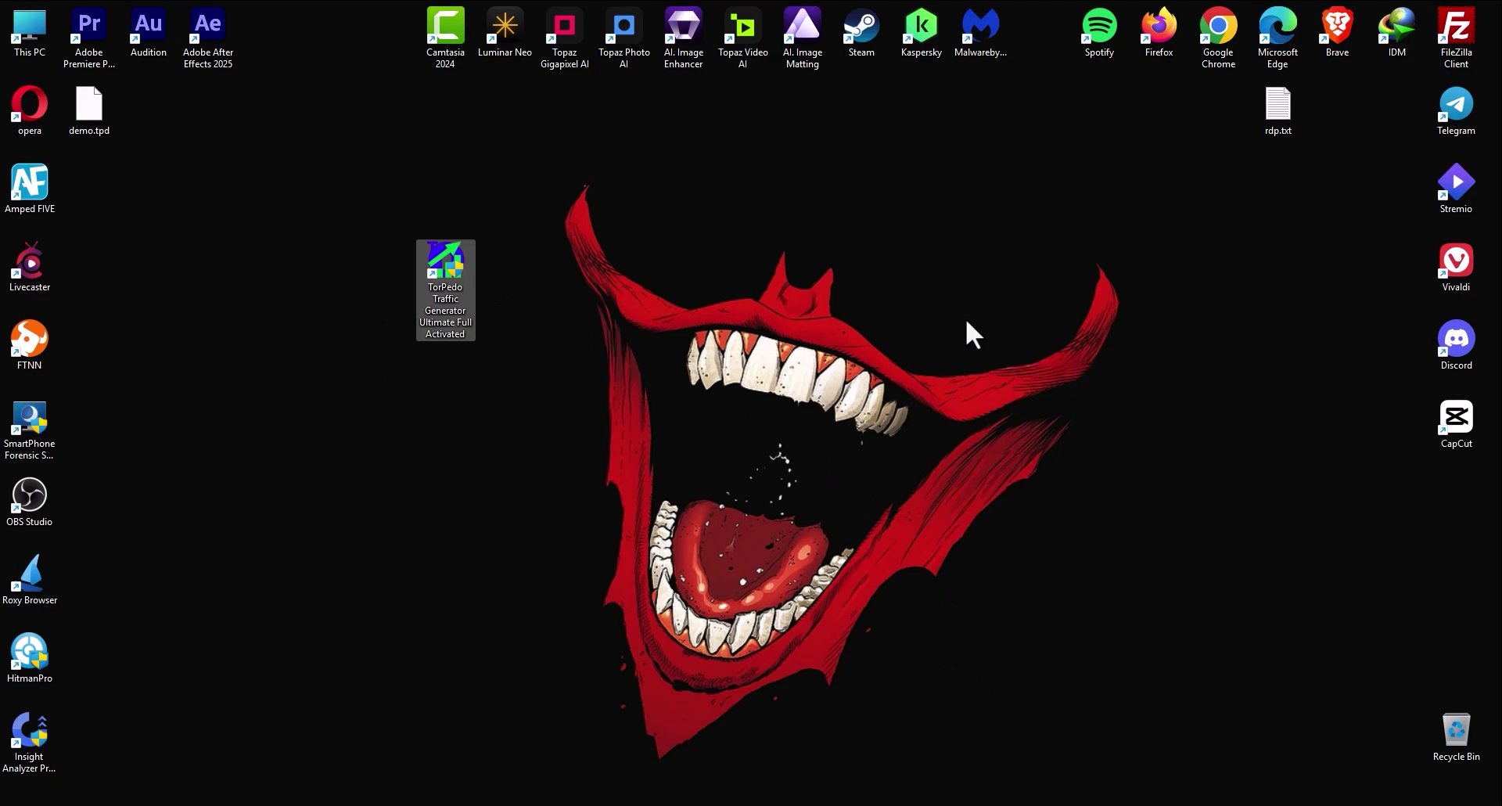
key(alt+Tab)
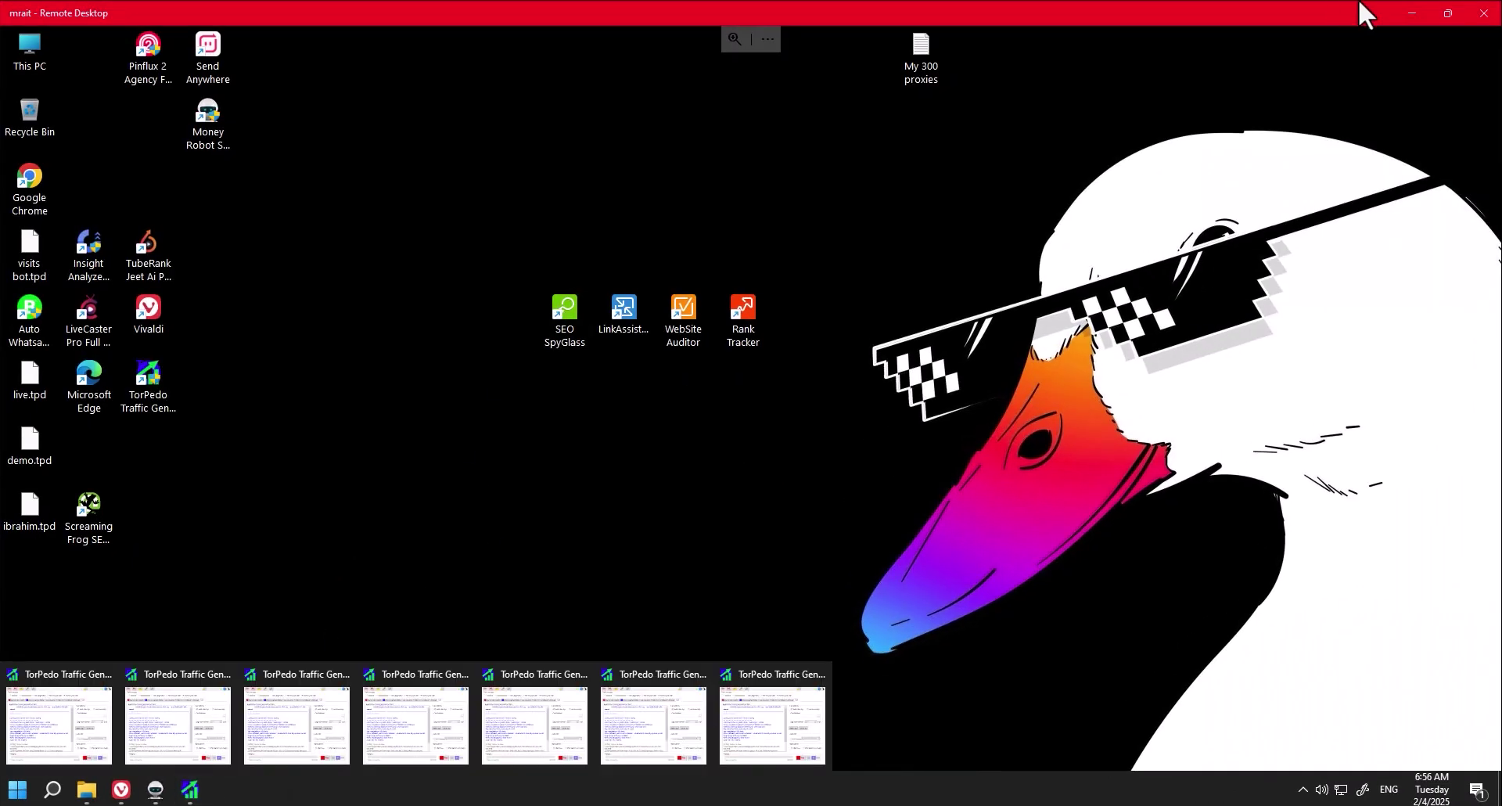
click(1412, 13)
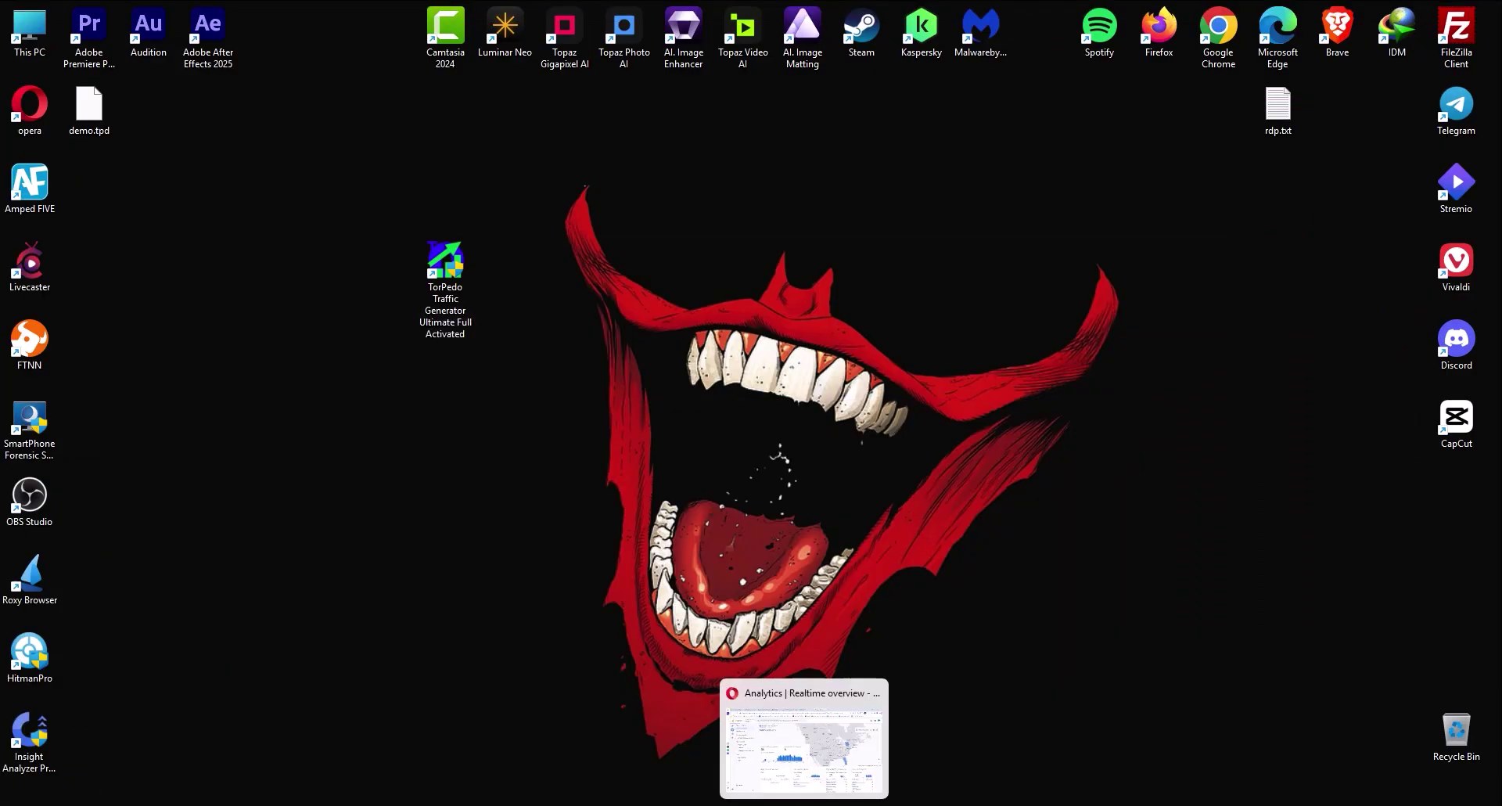
Reload the Webshare proxy activity page in the browser, collapse its side navigation, and examine the activity log.
click(804, 738)
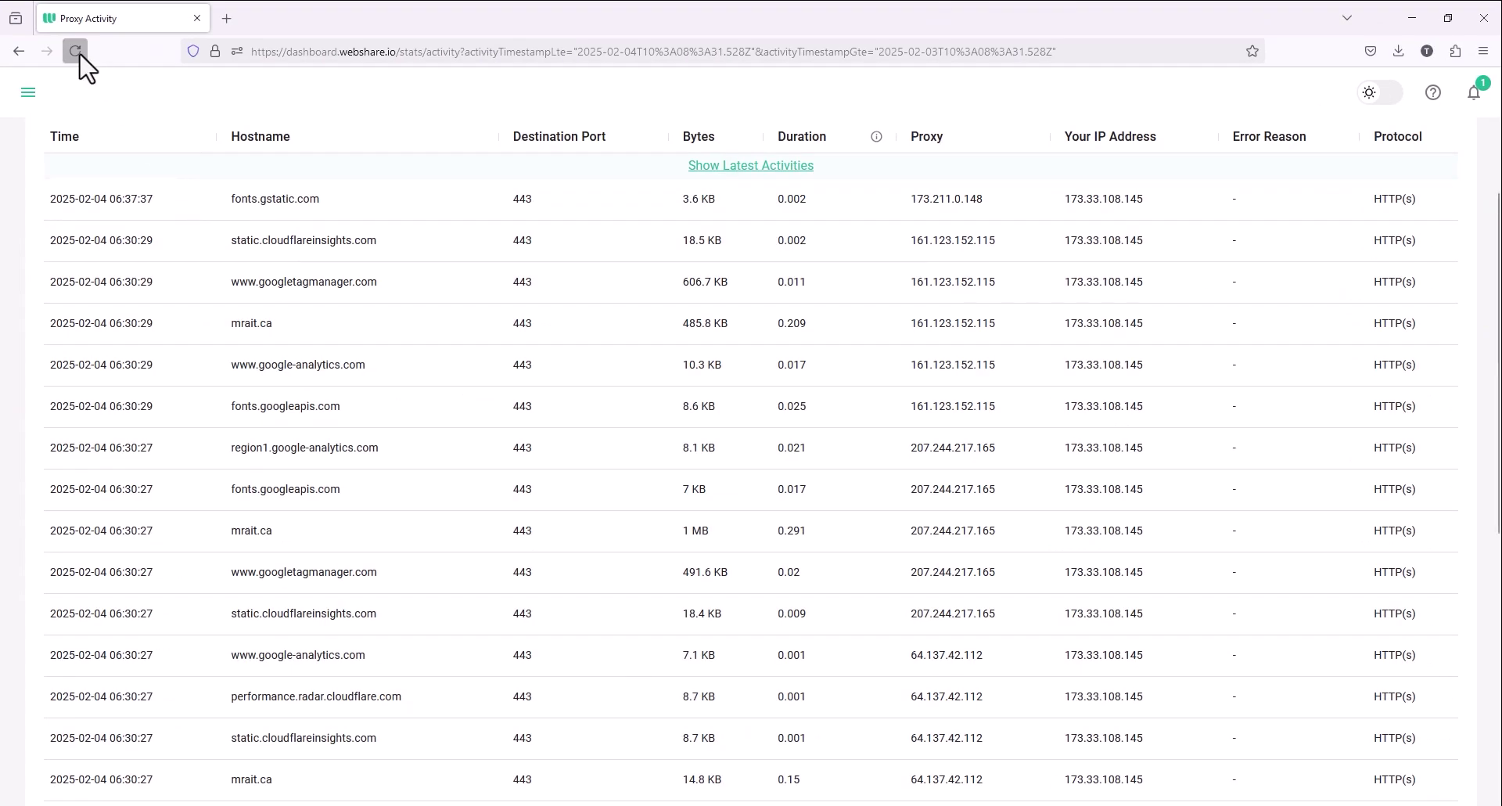
click(75, 51)
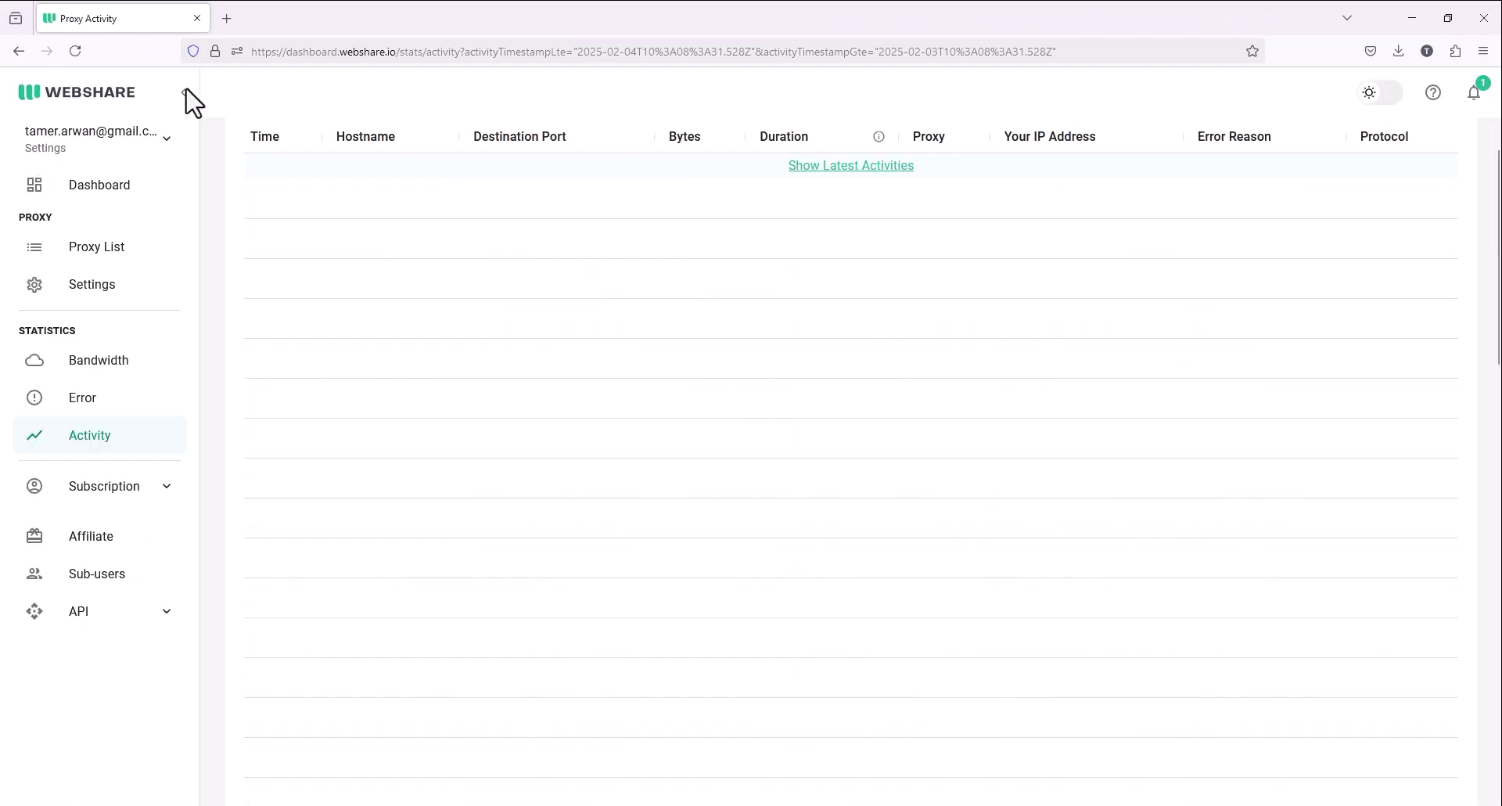
click(185, 93)
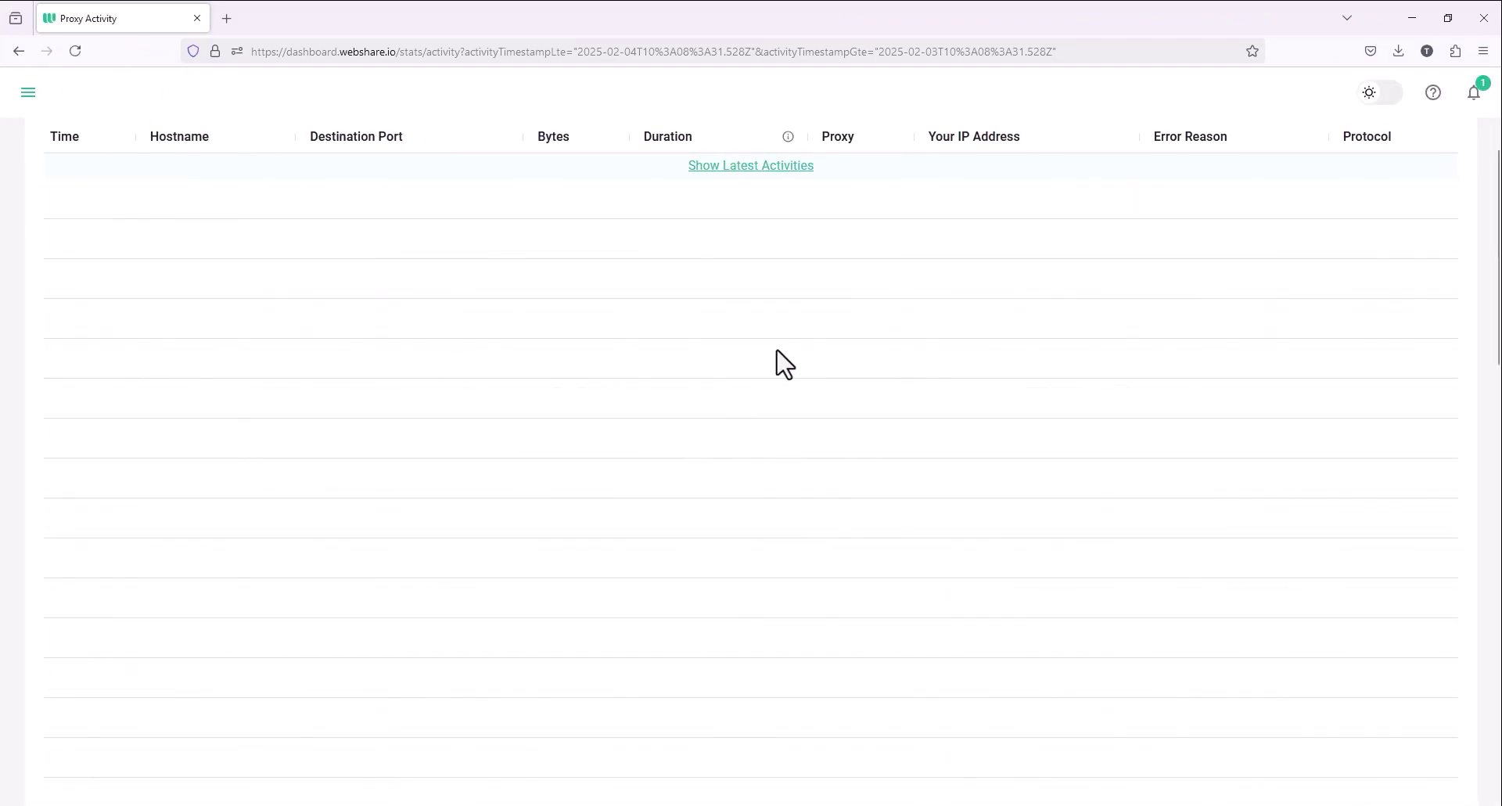
scroll(372, 302, down, 5)
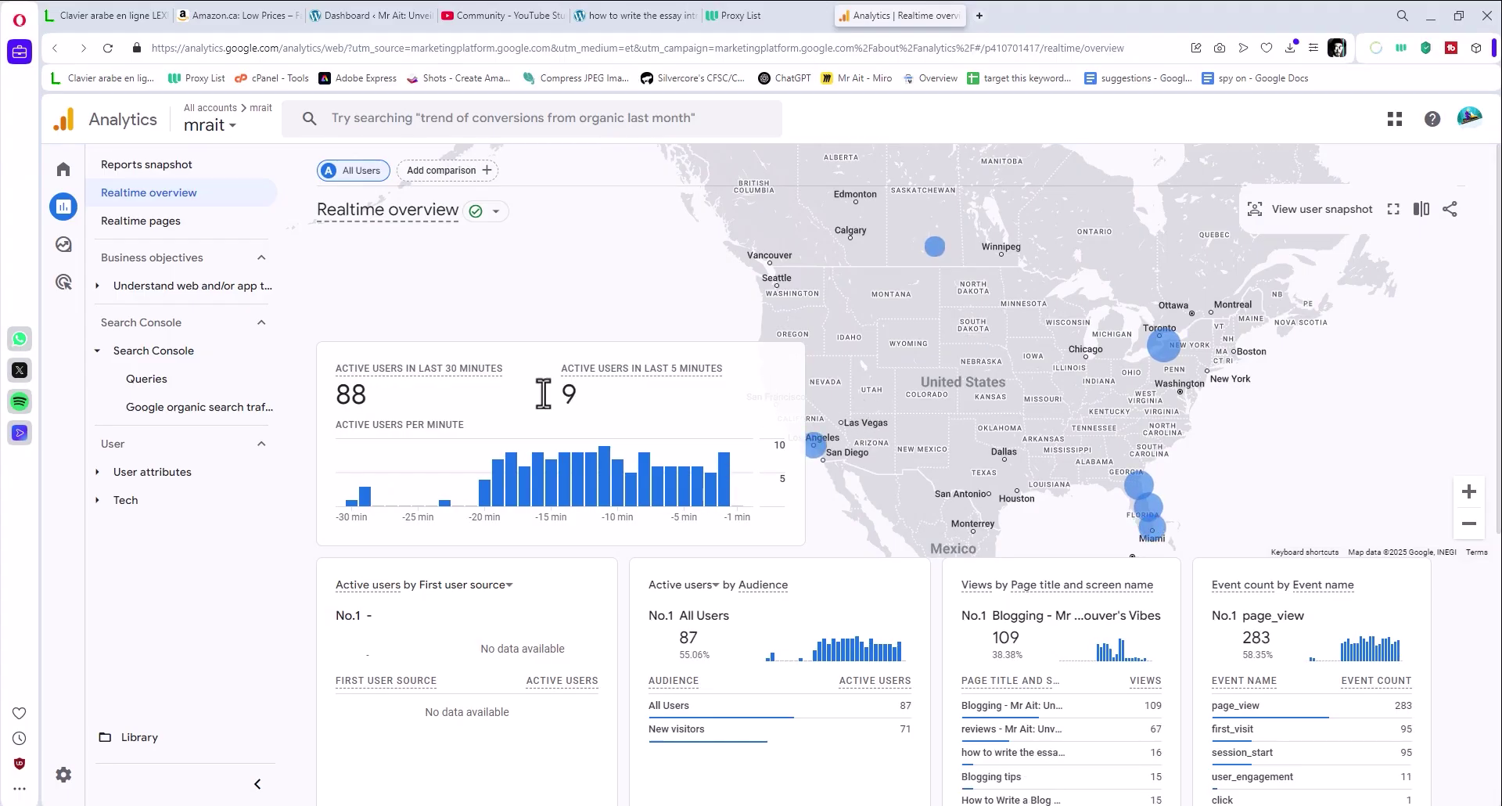
Open the targeted blog article and highlight its title "how to write the essay introduction".
click(643, 15)
scroll(630, 328, down, 4)
drag(876, 231, 335, 230)
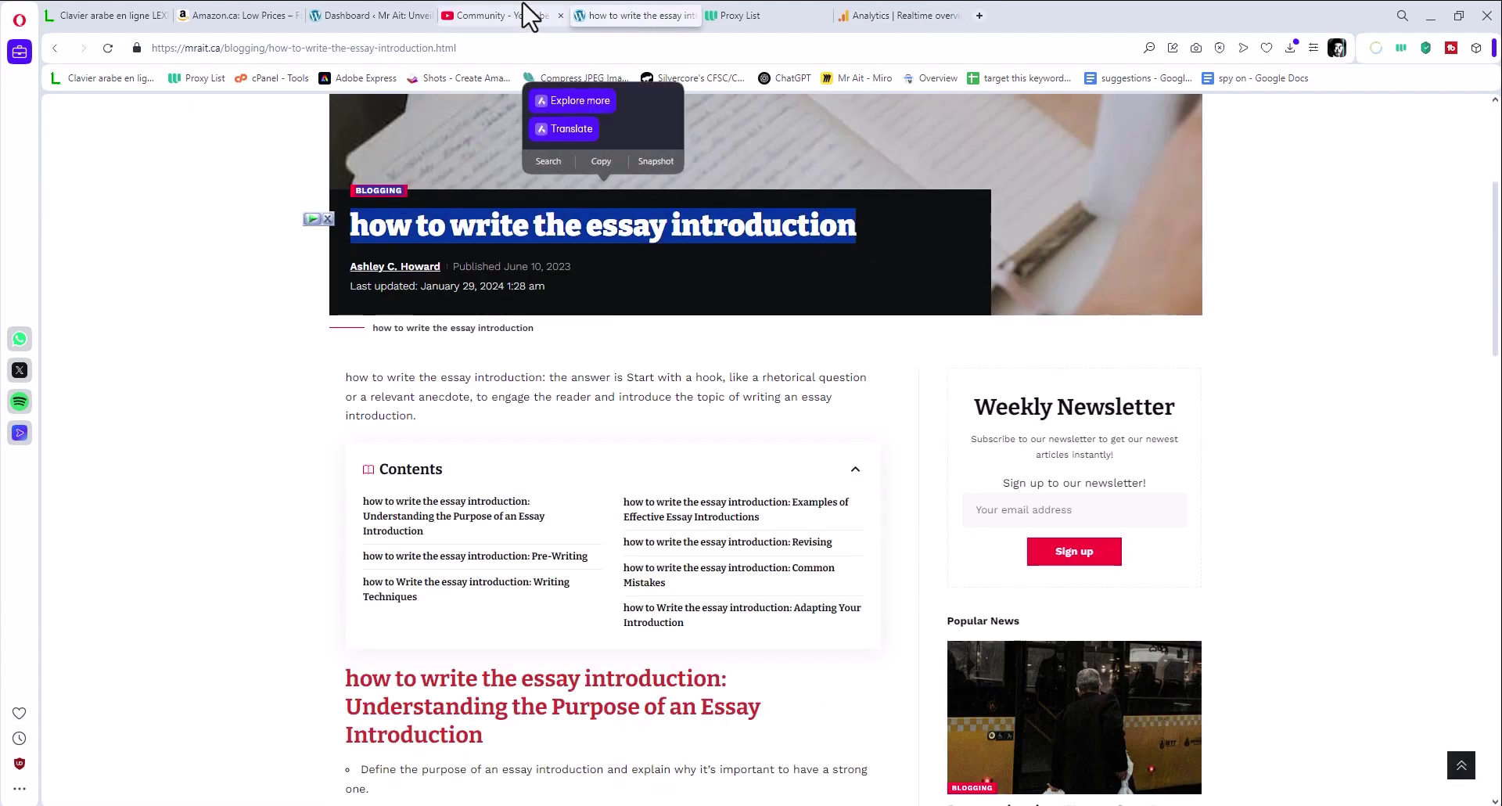
View the Webshare proxy list, and examine the article's views by page title in the Analytics realtime overview.
click(740, 19)
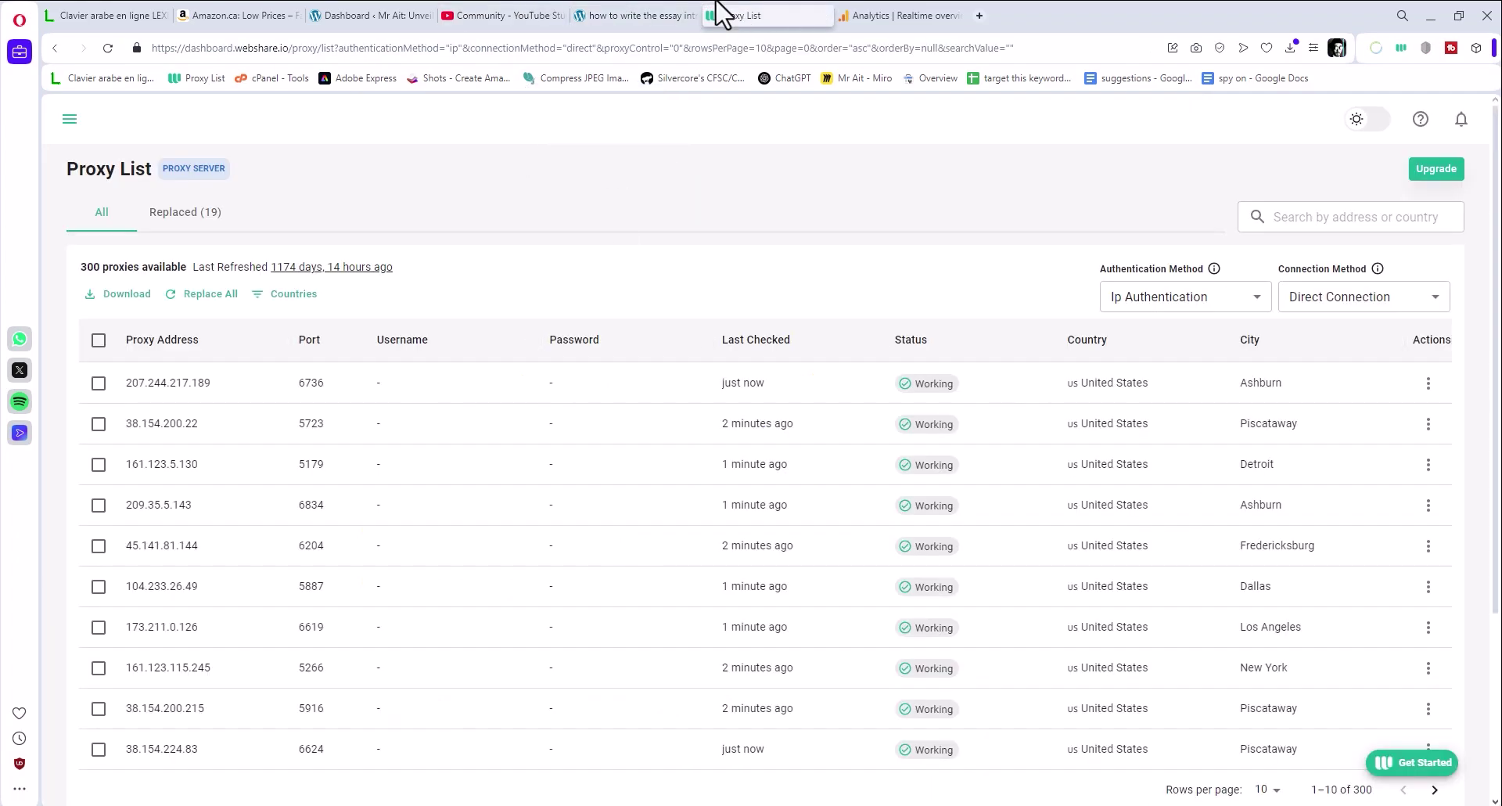
click(907, 17)
scroll(860, 445, down, 4)
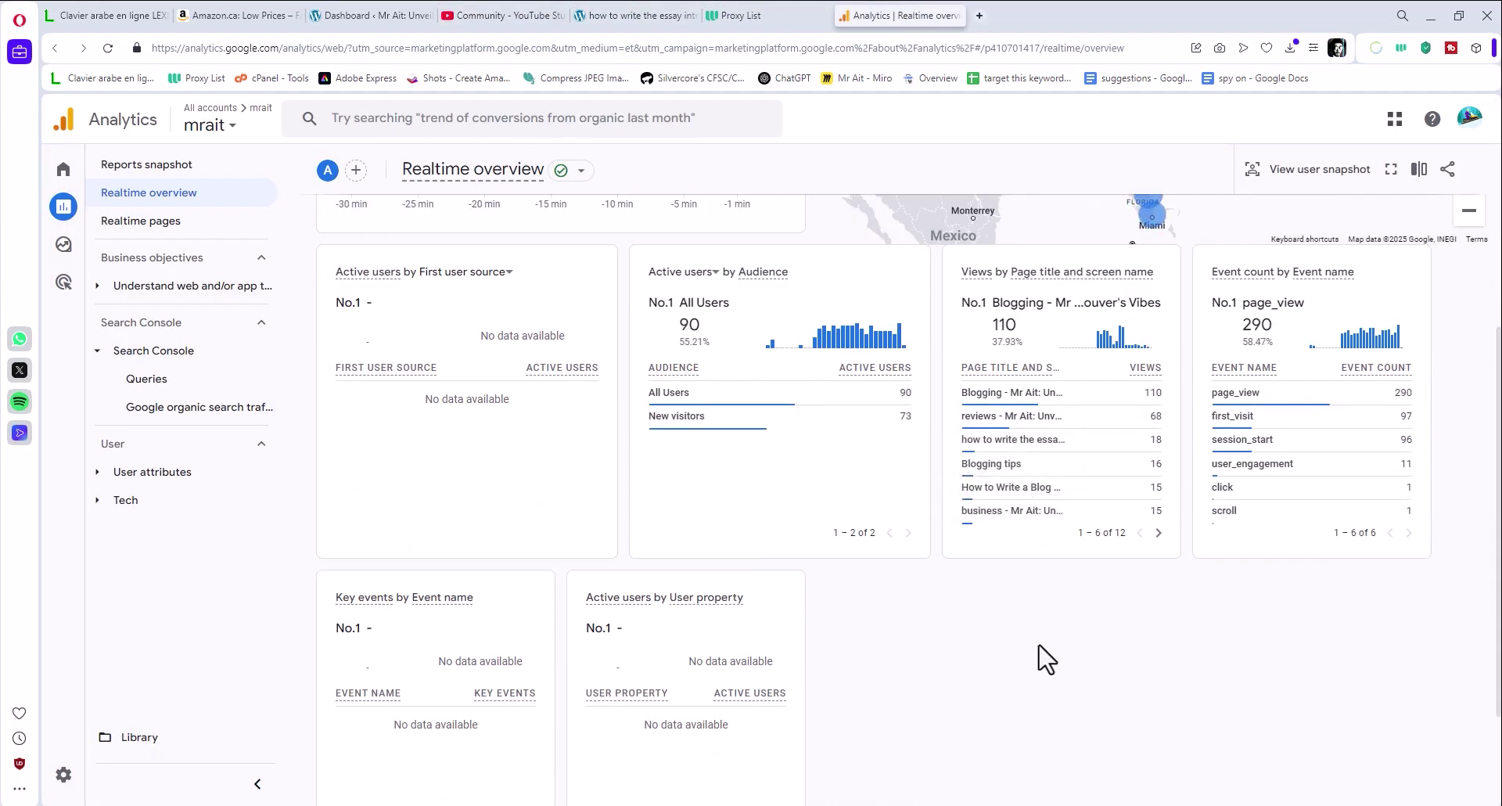
mouse_move(1030, 435)
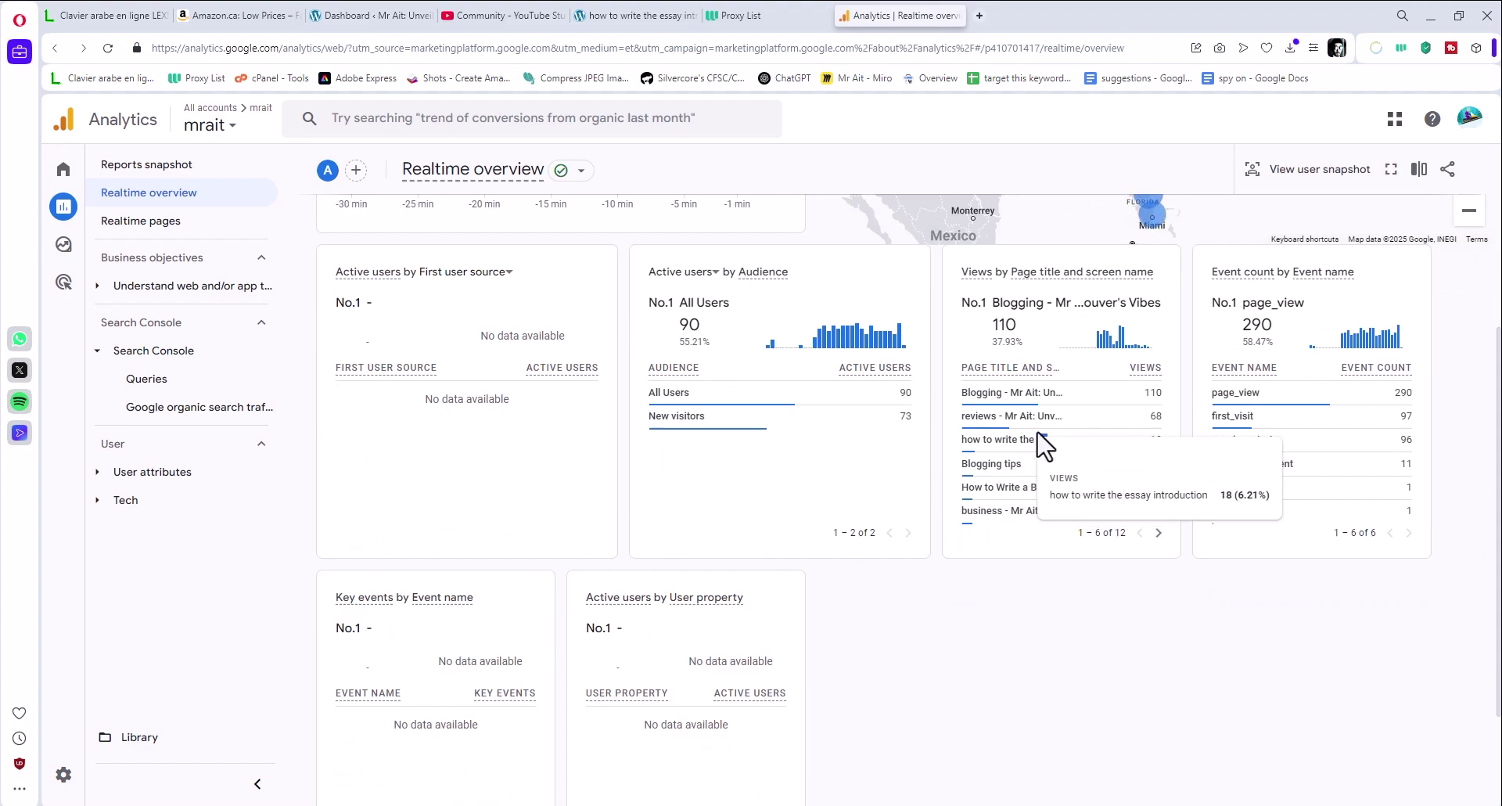
Highlight the count of active users in the last 30 minutes, and minimize the Analytics and Webshare activity browser windows.
scroll(500, 461, up, 3)
drag(378, 322, 348, 311)
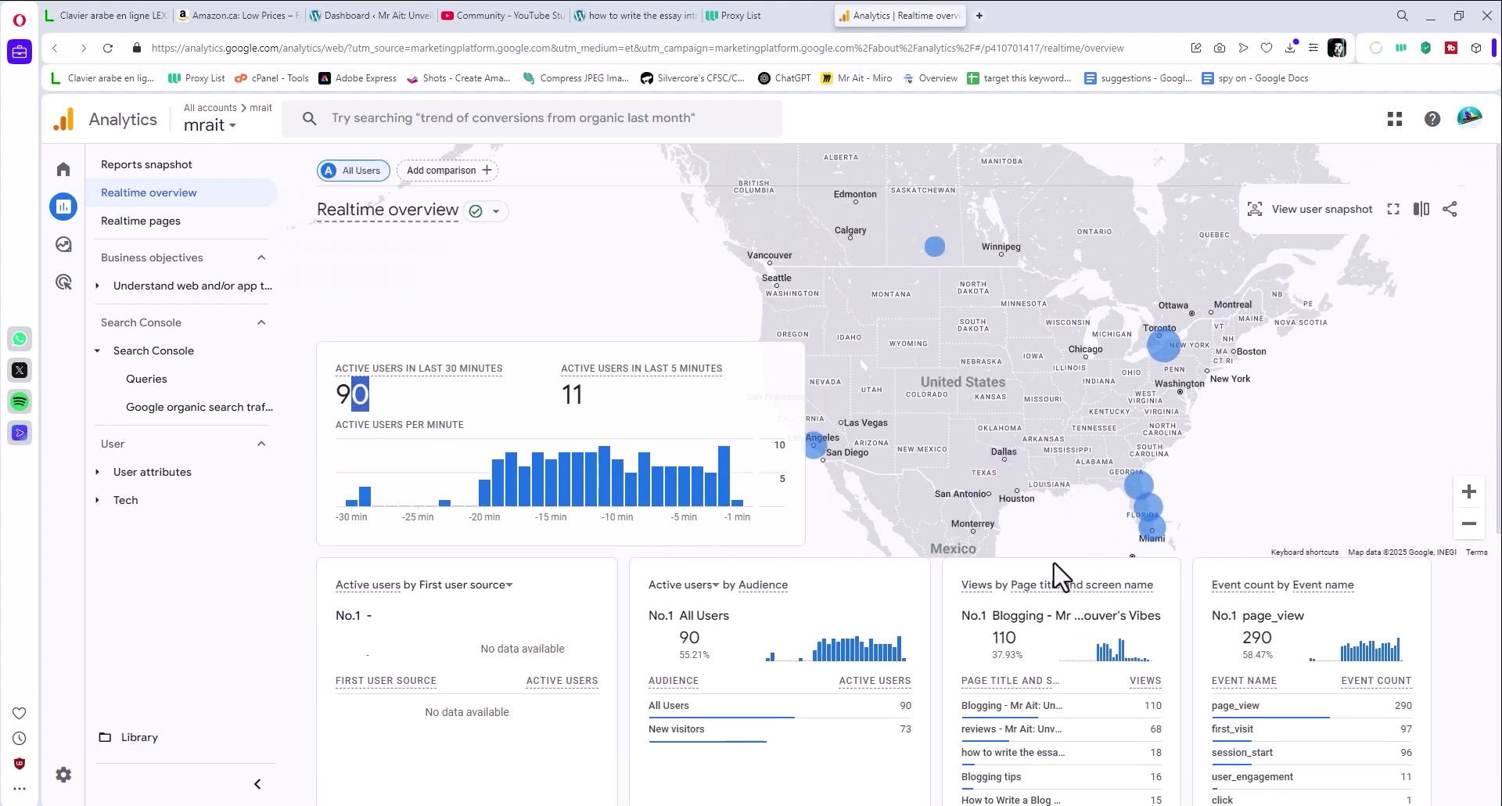
click(1430, 16)
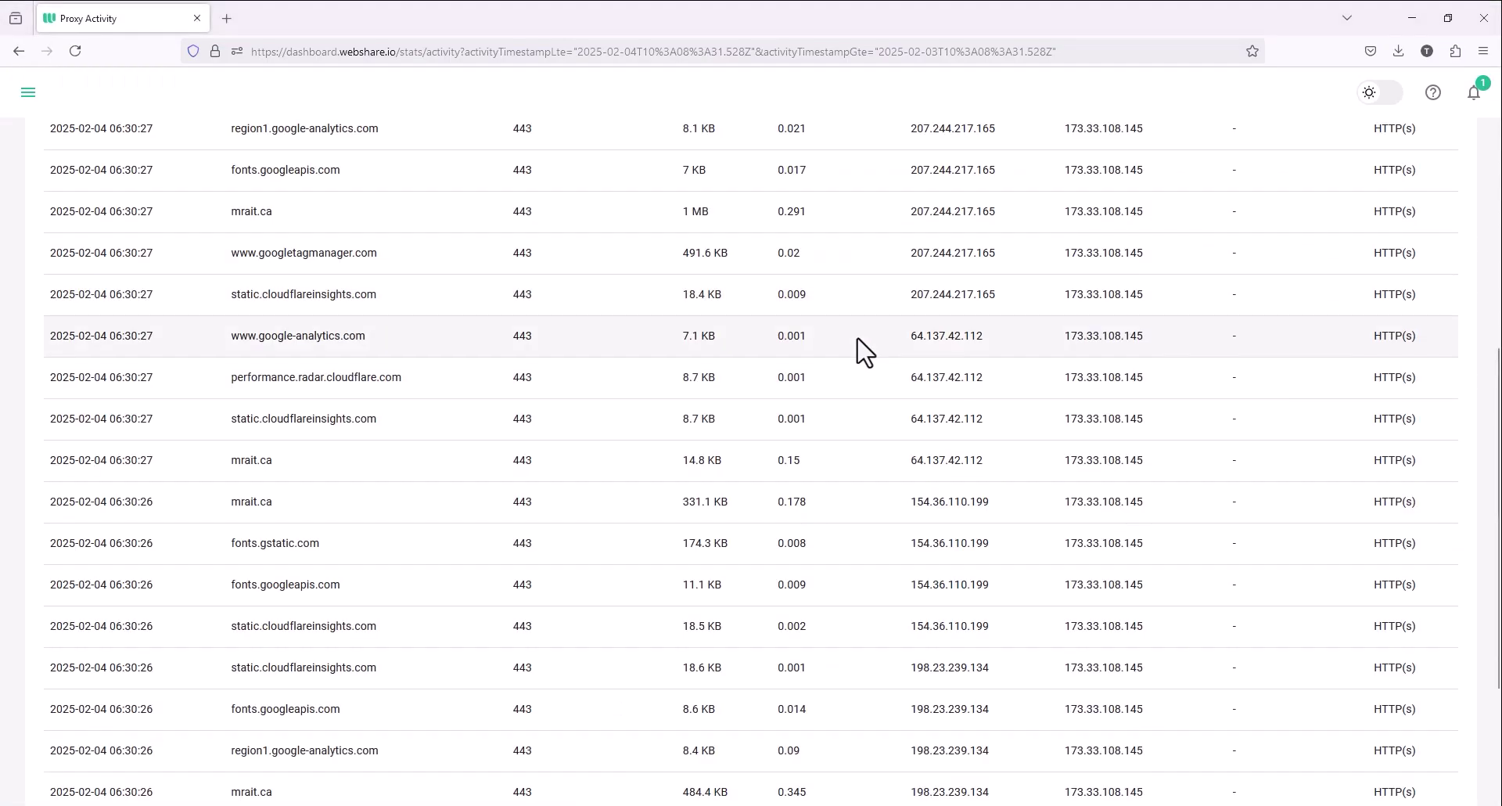
scroll(403, 426, up, 7)
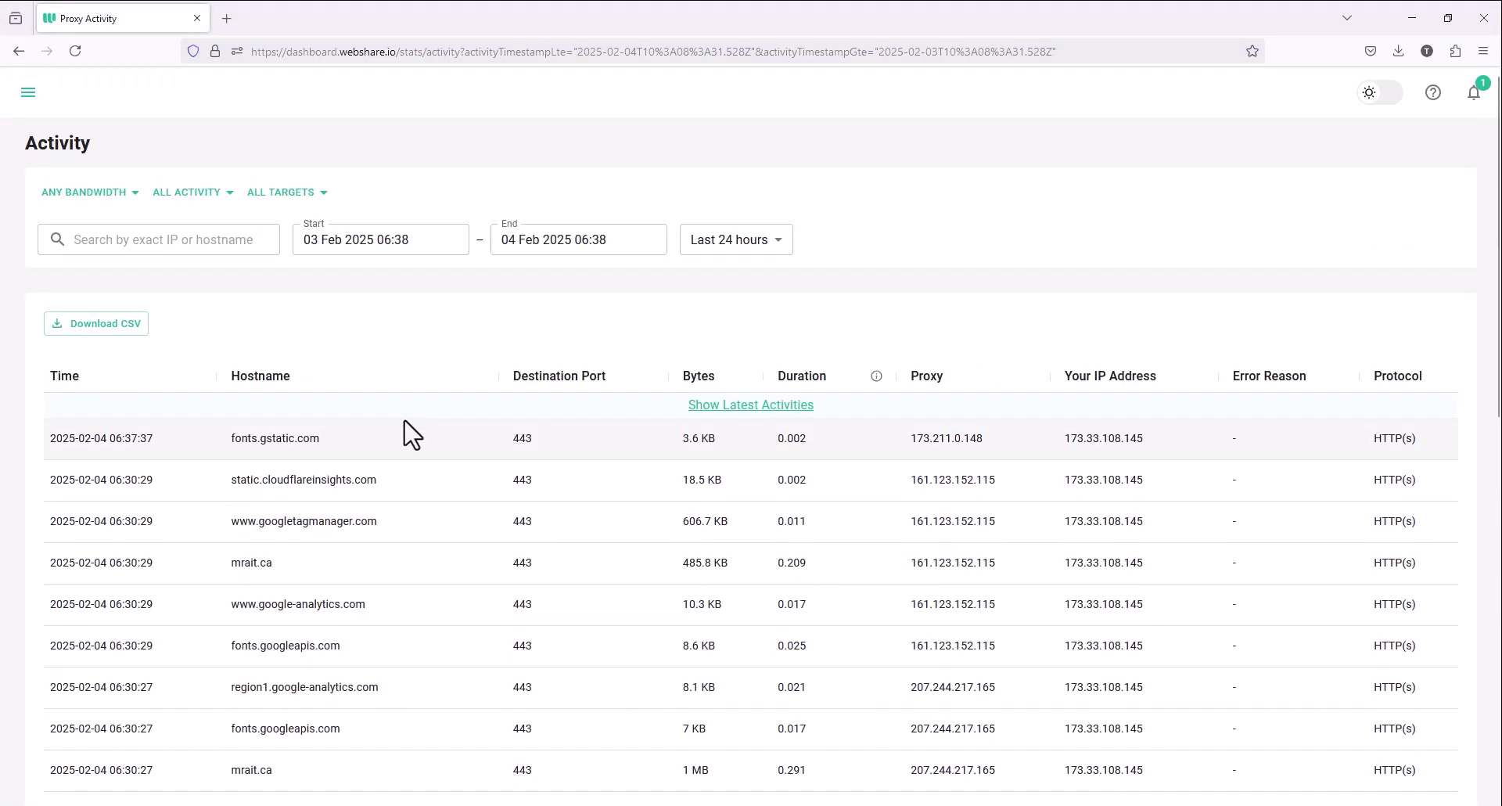
click(1412, 17)
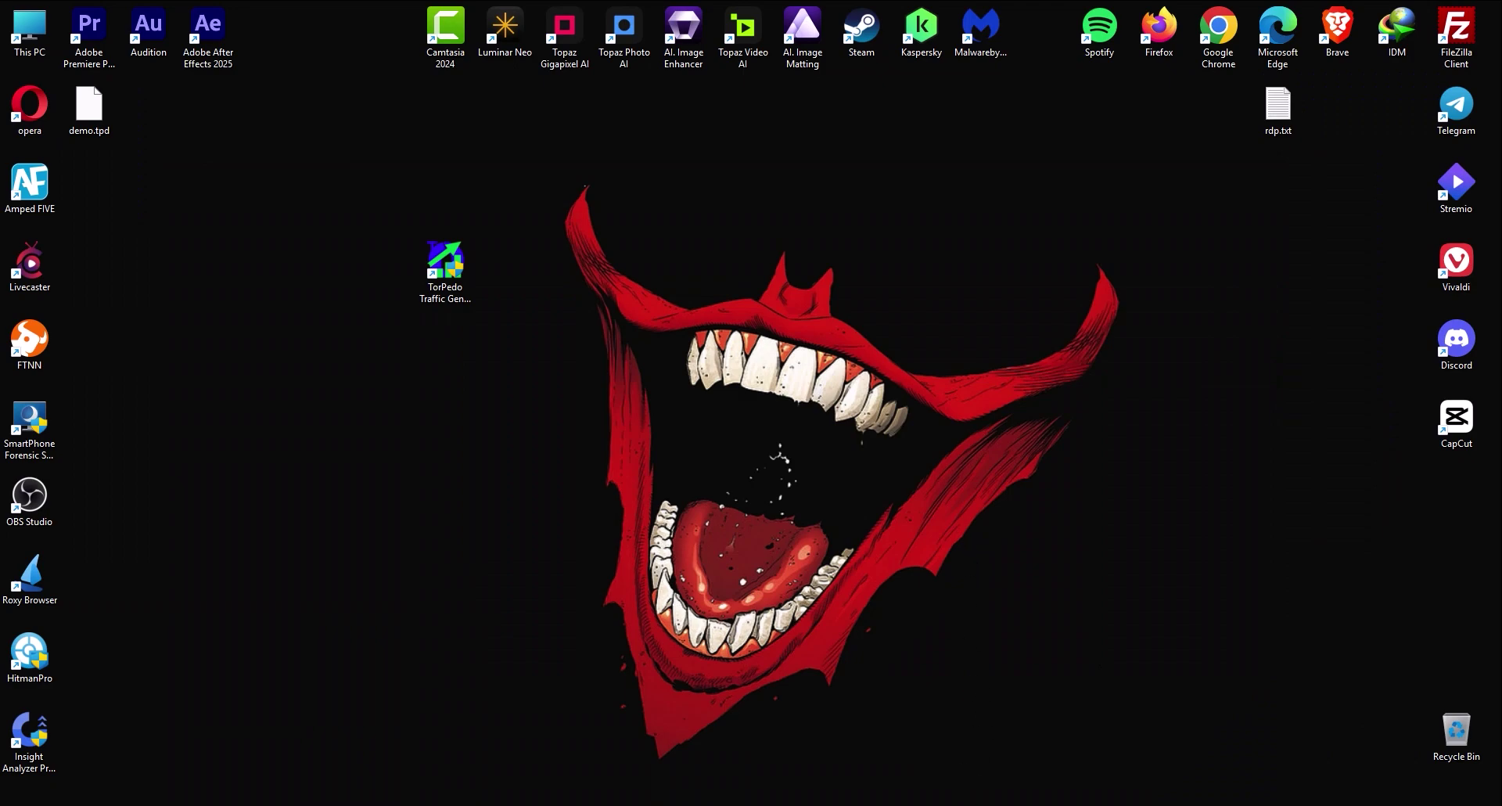
Preview the open TorPedo Traffic Generator windows from the desktop, and recheck the Analytics realtime overview before minimizing its browser.
mouse_move(976, 802)
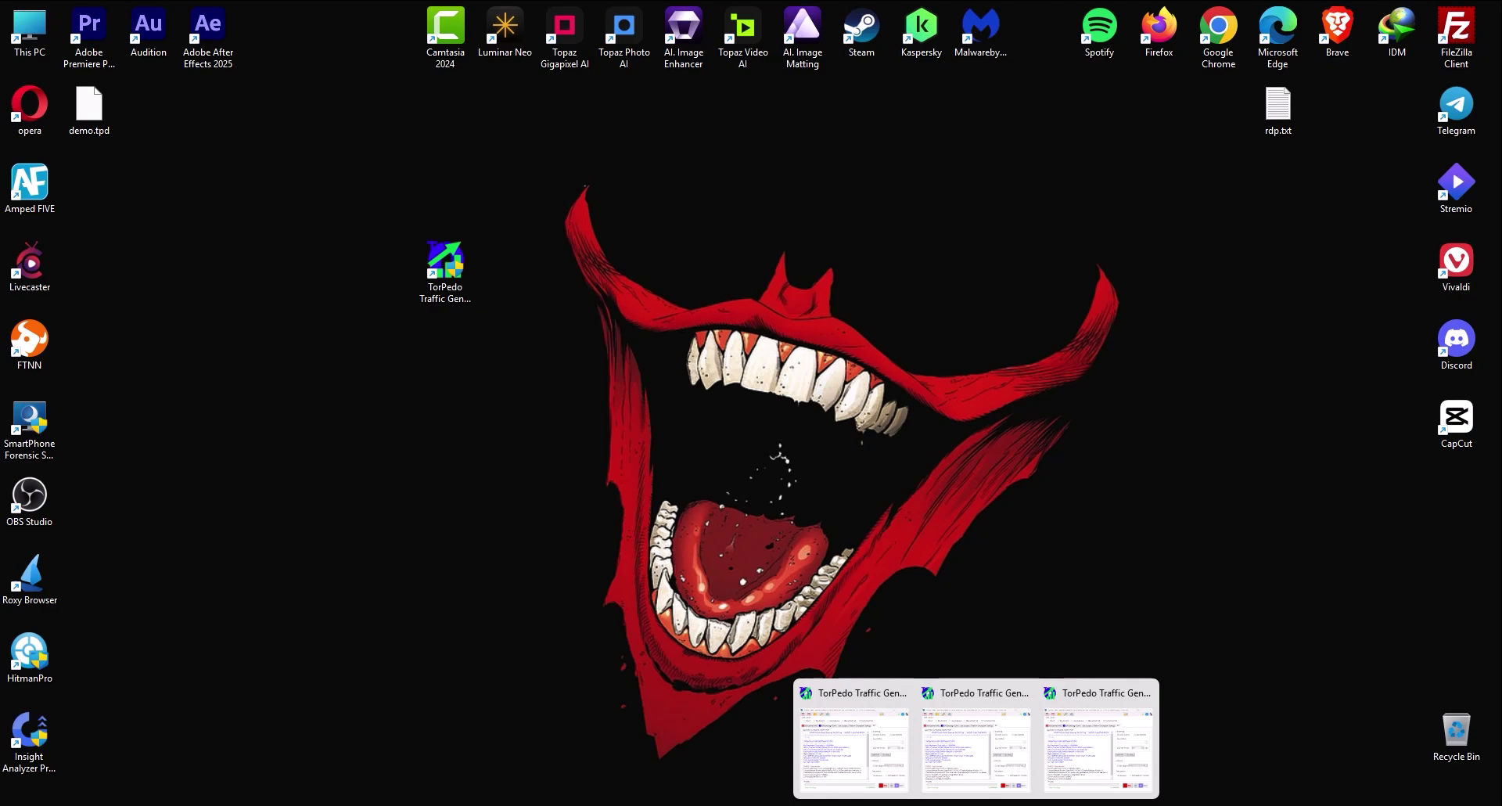
click(1019, 464)
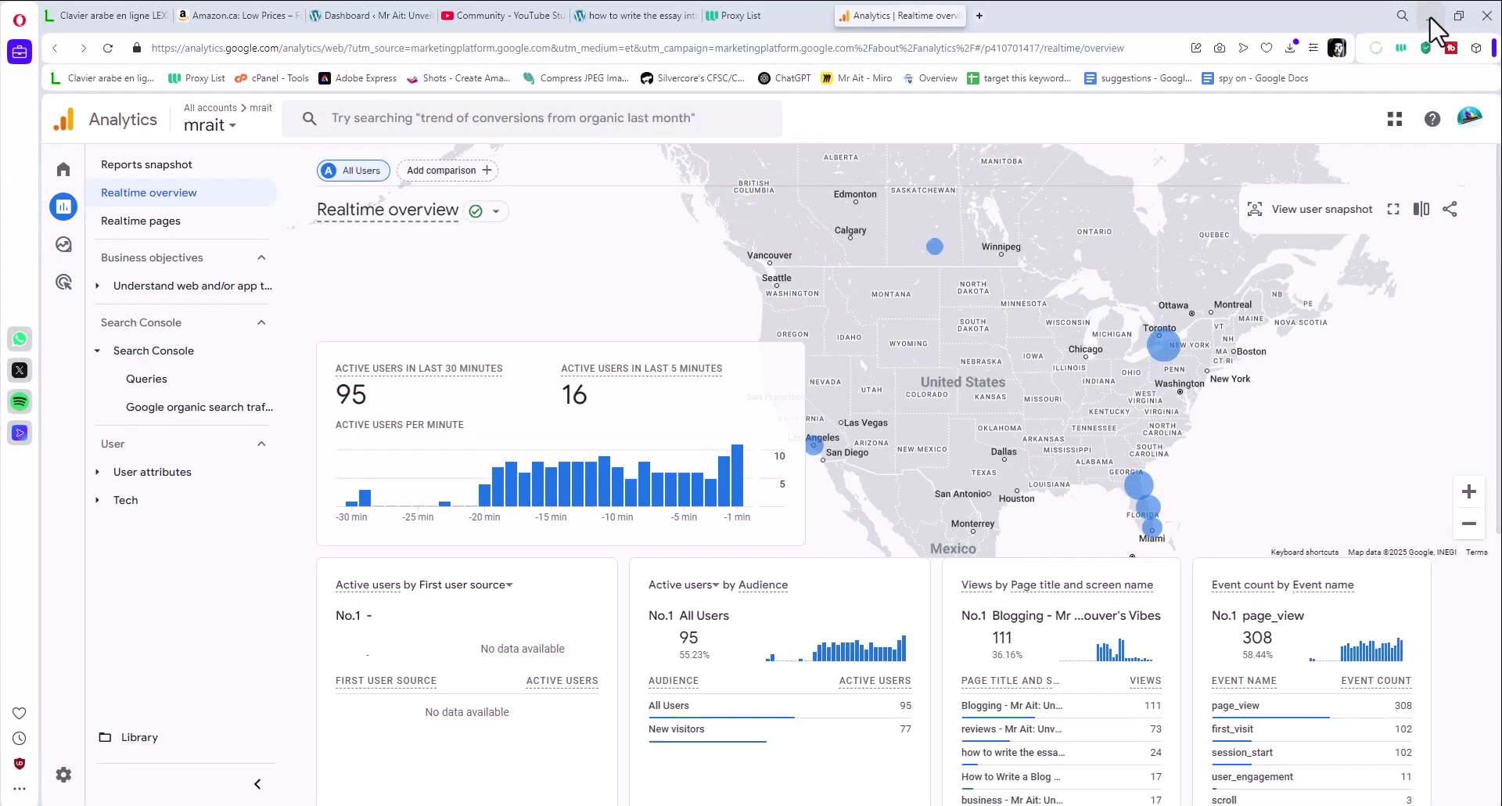
click(1430, 15)
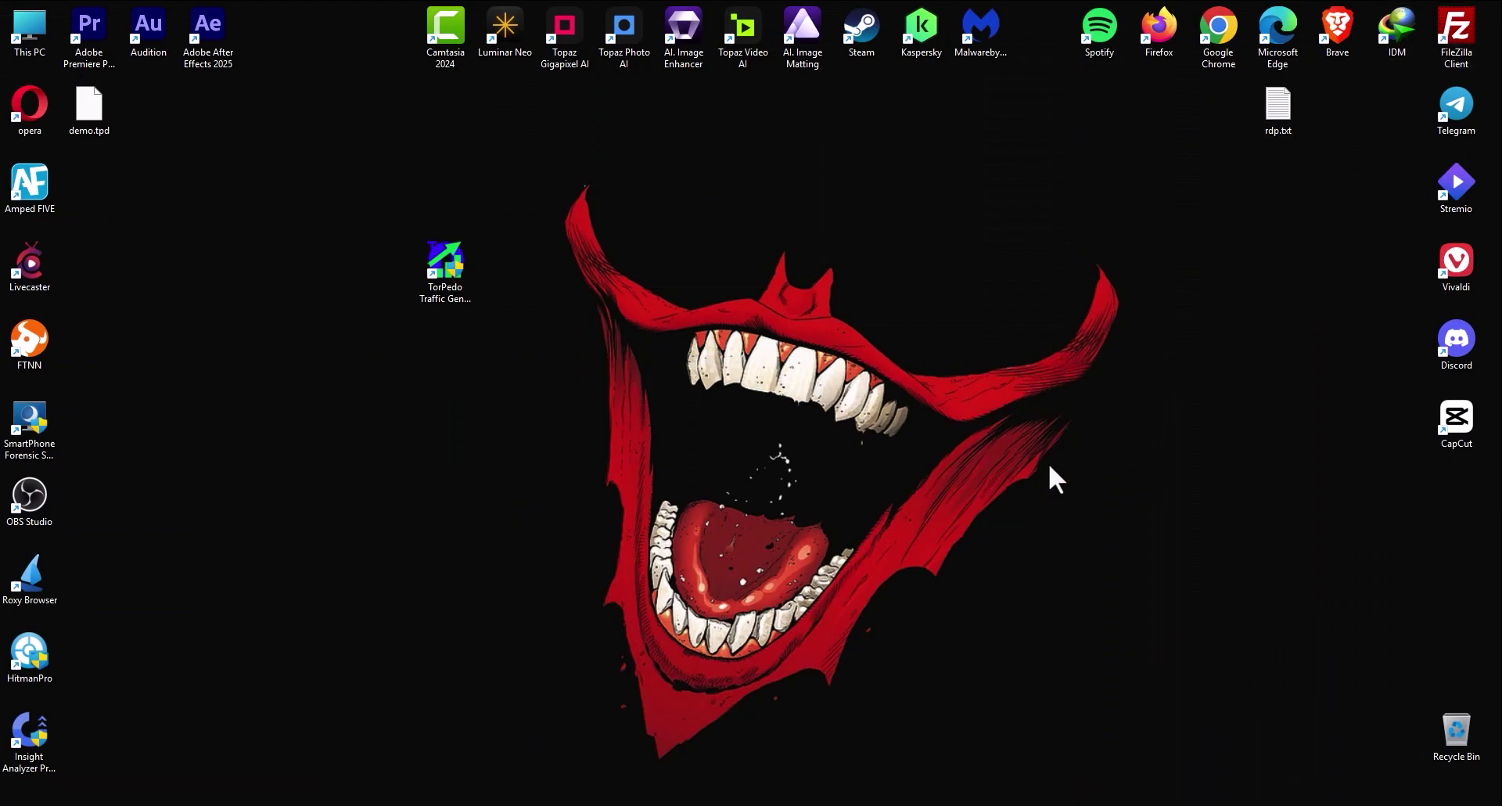